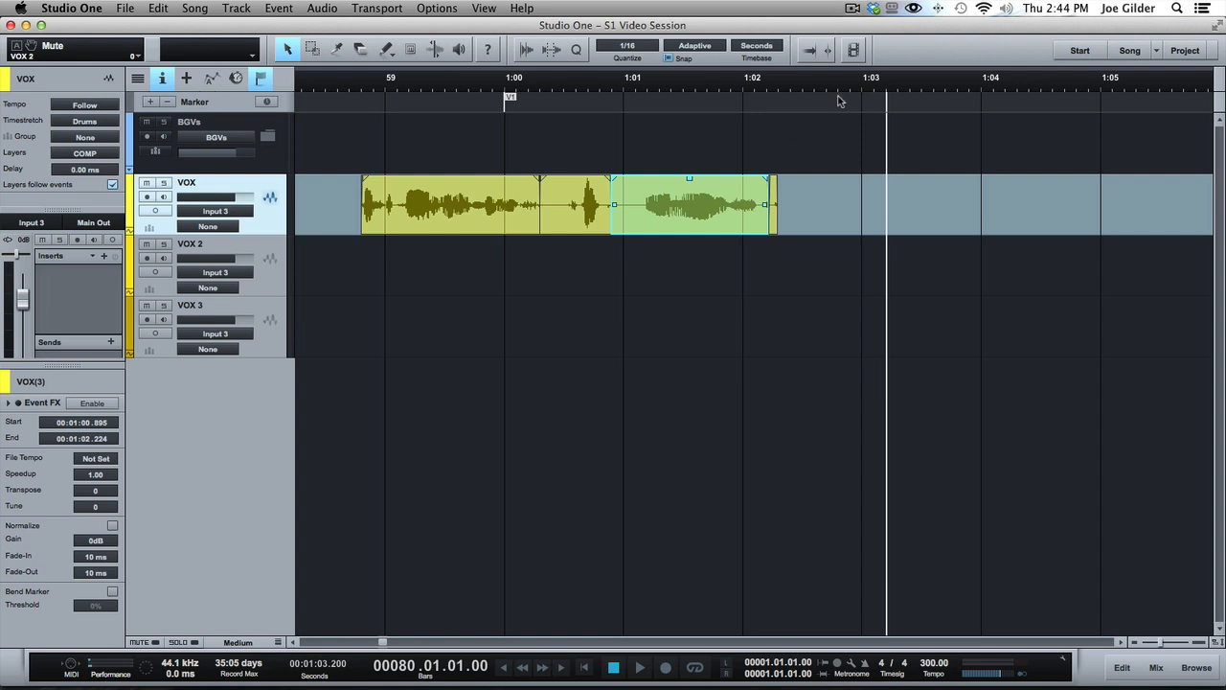
Place the playback cursor at 1:03 after the existing vocal events and arm the VOX track for recording
mouse_move(848, 89)
left_mouse_down()
mouse_move(849, 124)
mouse_move(844, 99)
left_mouse_up()
scroll(935, 140, "right", 5)
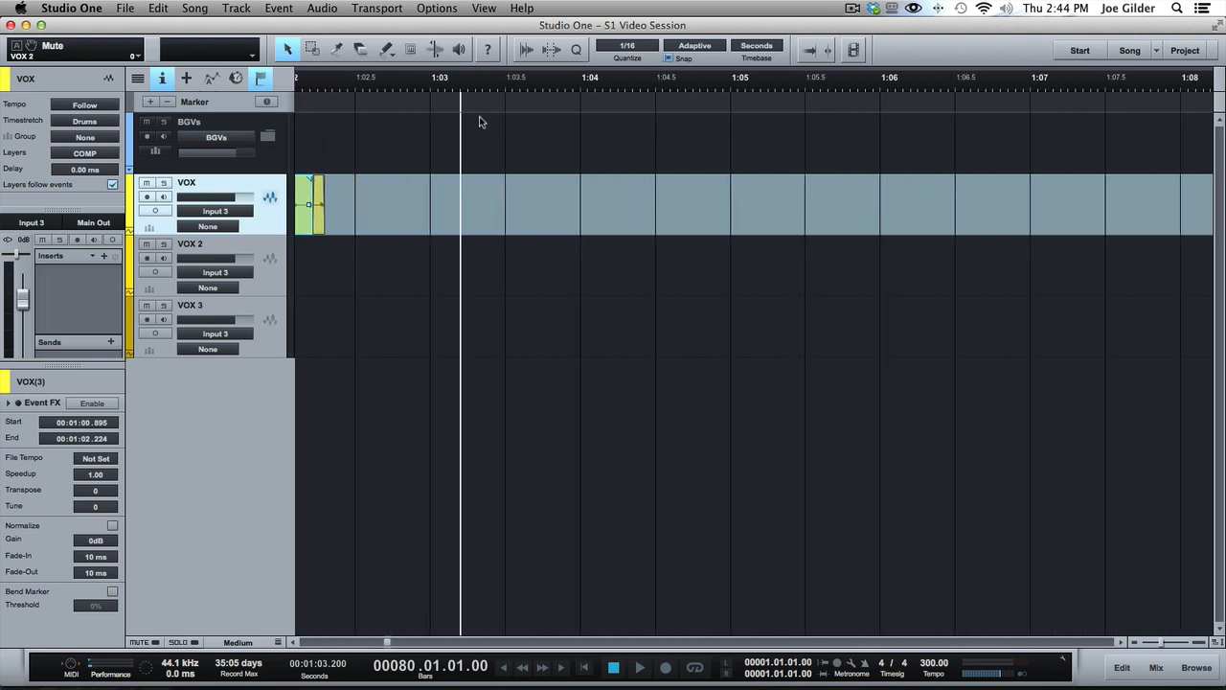
left_click_drag(454, 105, 444, 94)
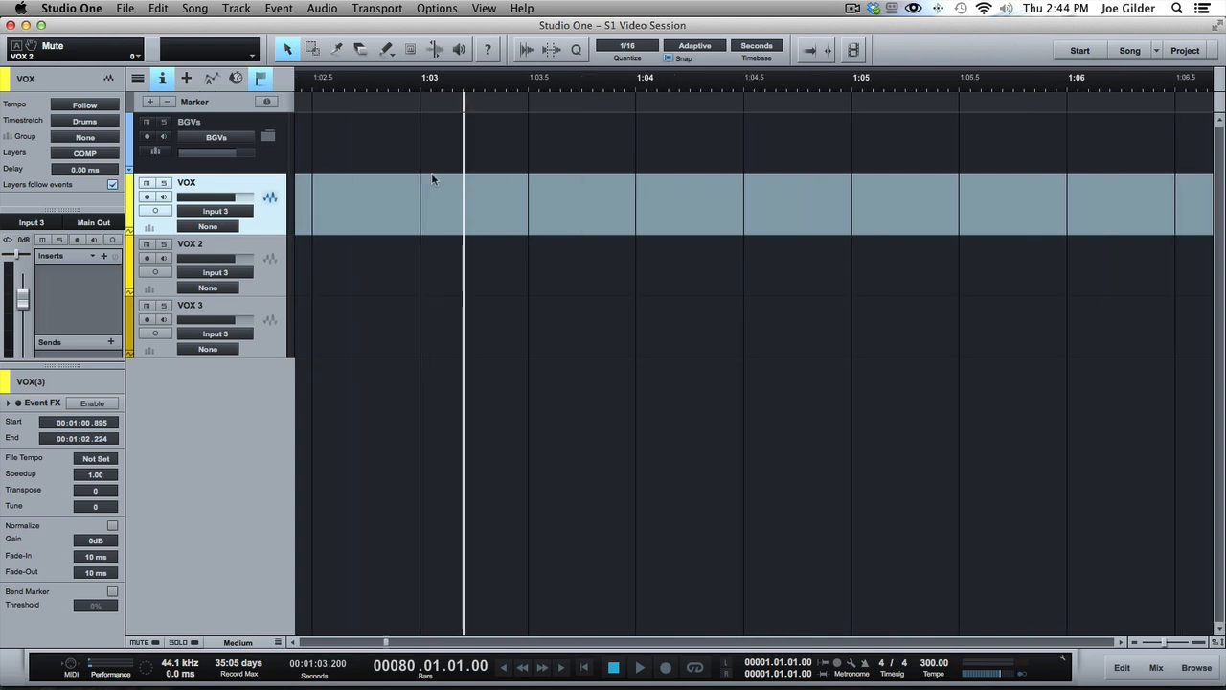
left_click(419, 80)
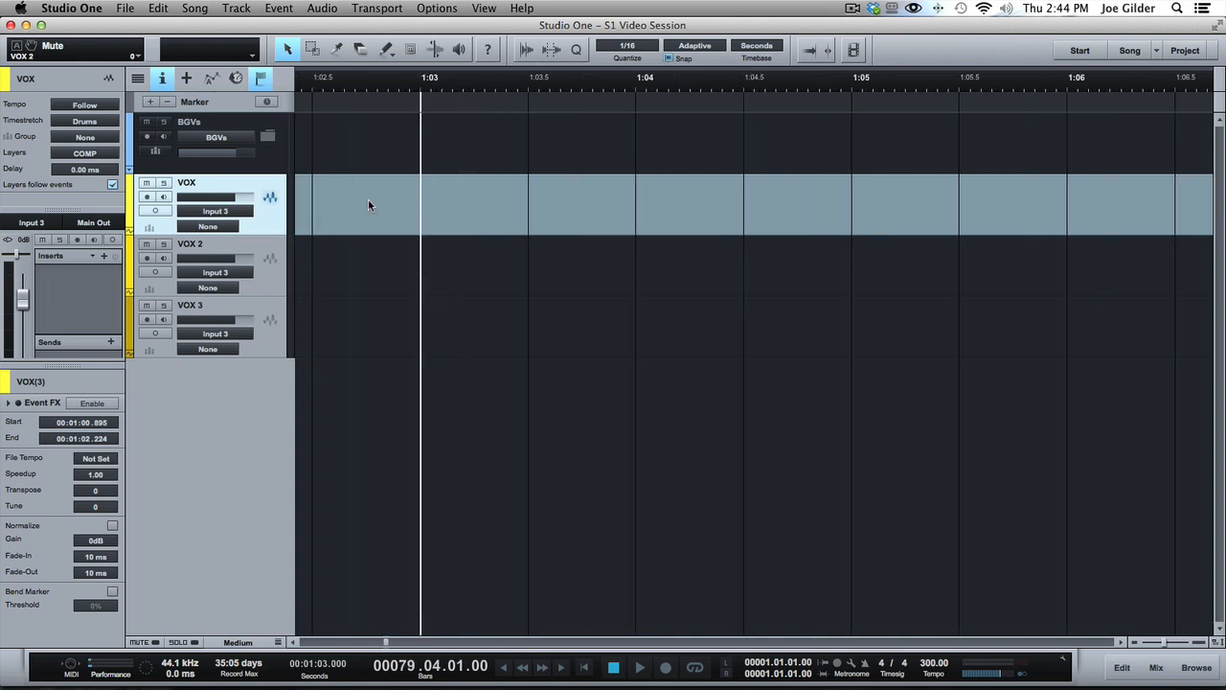
left_click(145, 197)
Set an active loop range from 1:03 to about 1:05.8 and play through it
scroll(301, 211, "left", 5)
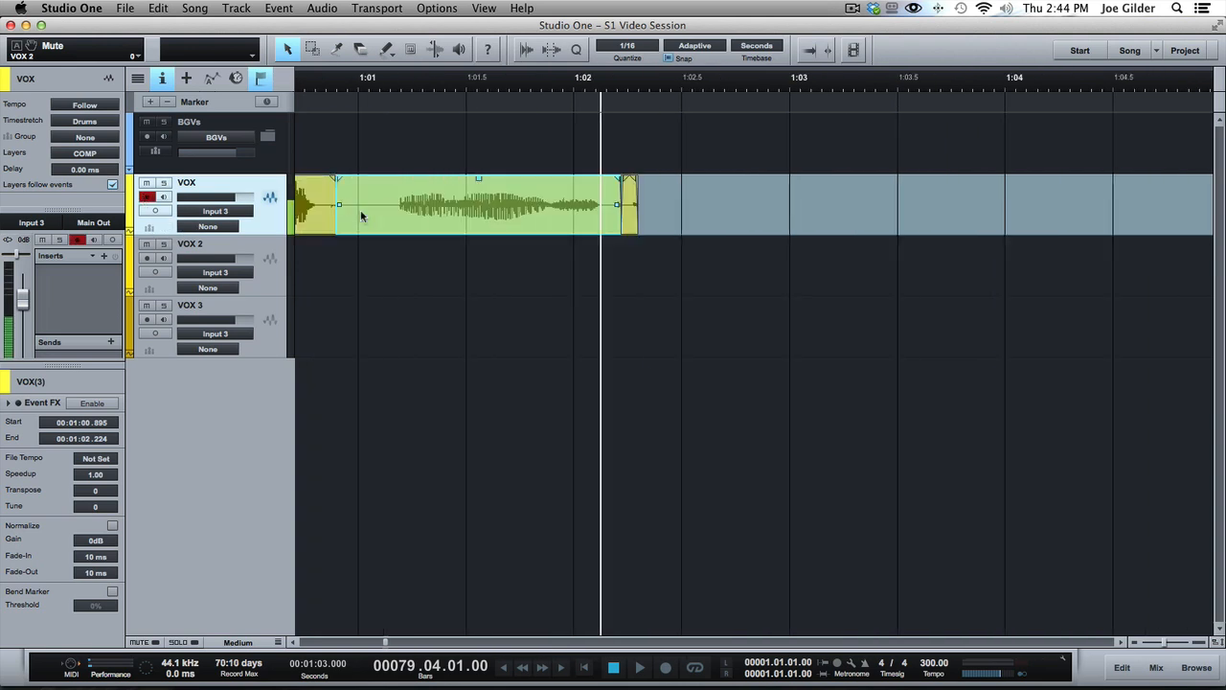
scroll(361, 210, "right", 5)
scroll(369, 239, "up", 2)
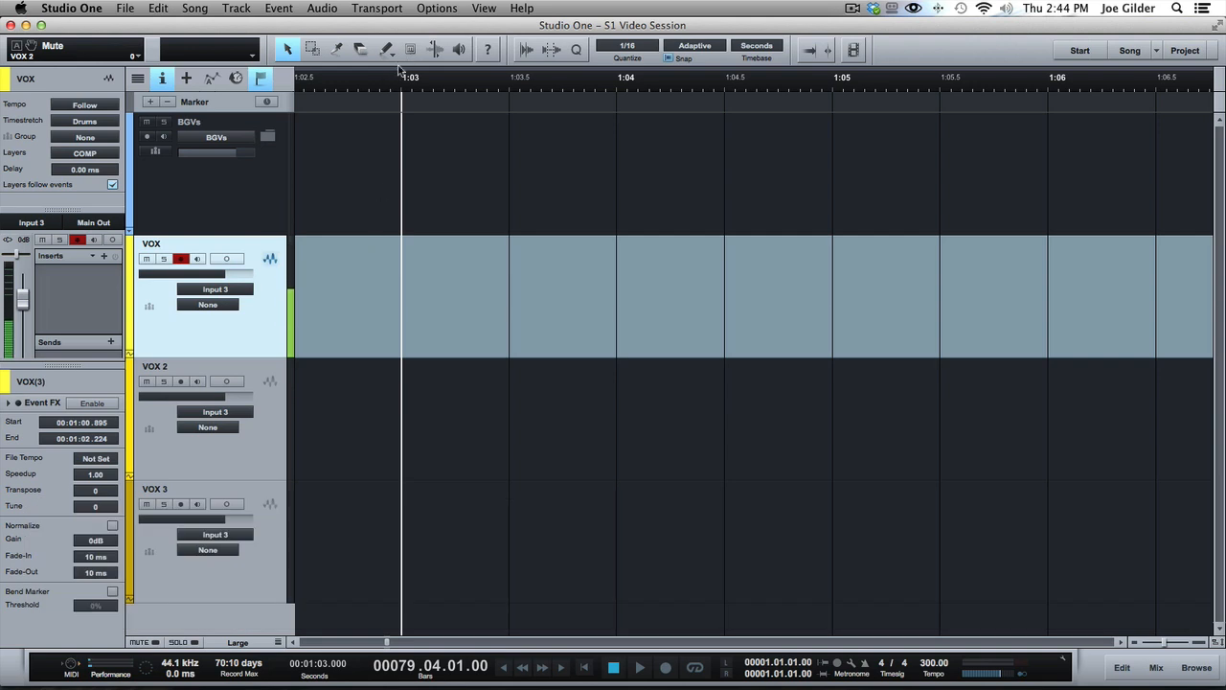
left_click_drag(405, 60, 1012, 65)
key("slash")
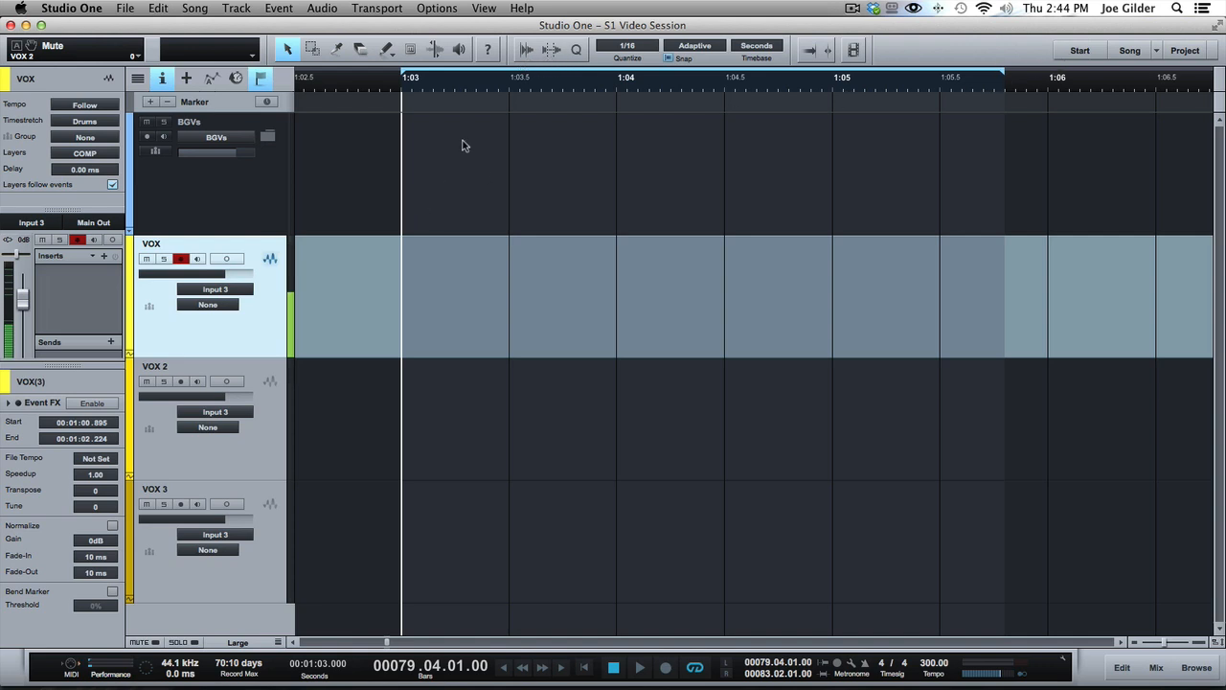
key("space")
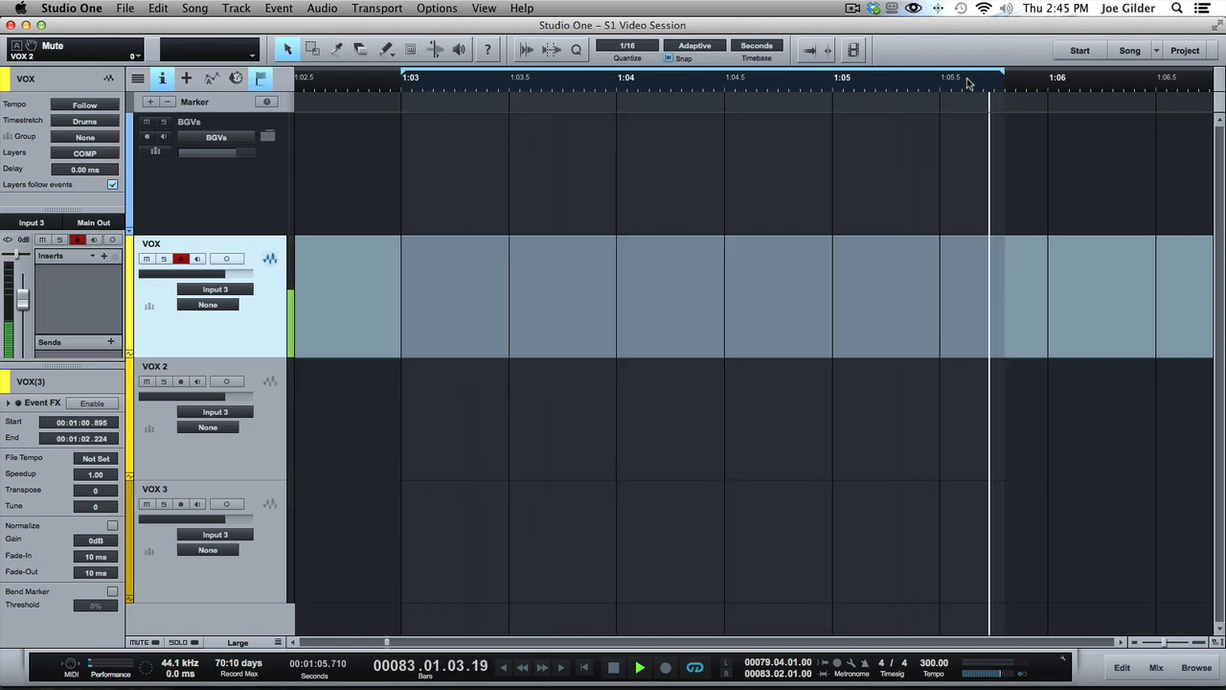
key("space")
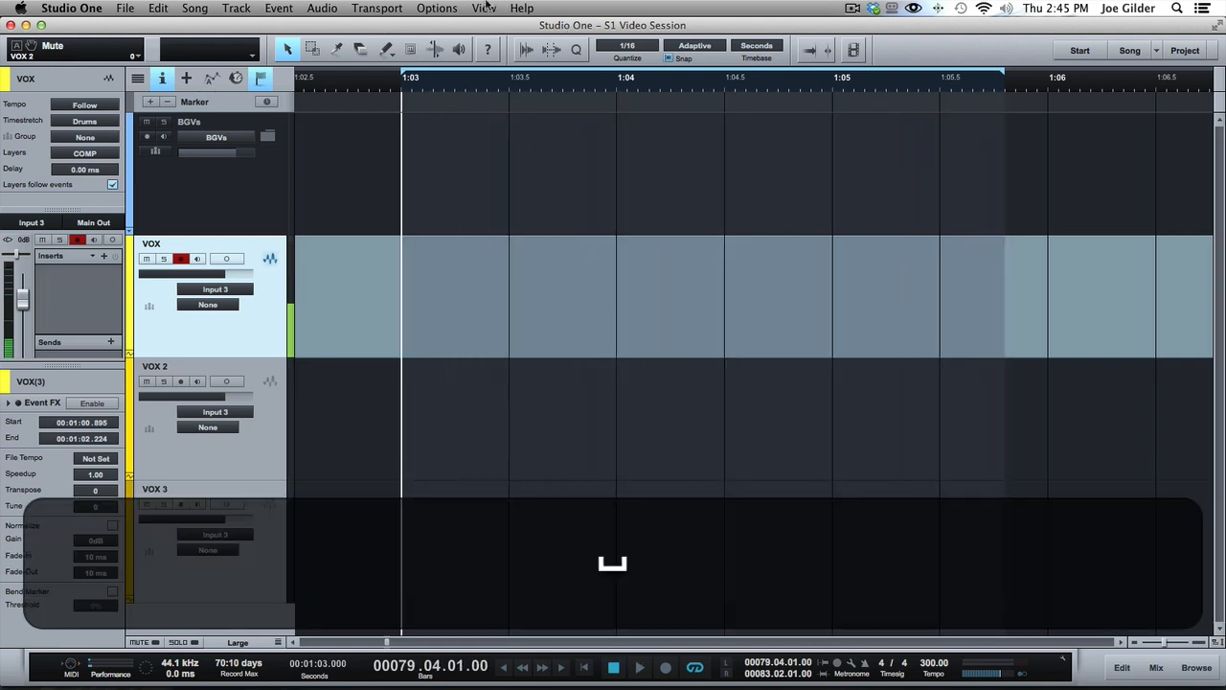
Search the program's commands for "loop" and check the Loop Record Takes option
left_click(522, 8)
type("loo")
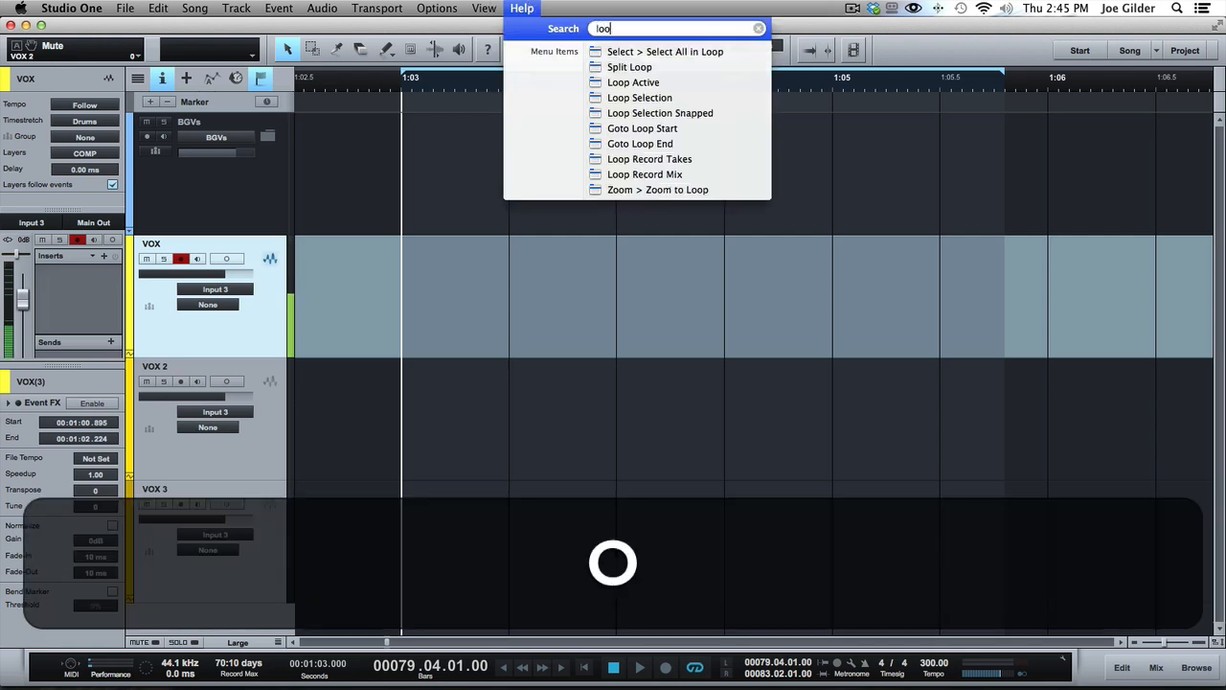
type("p")
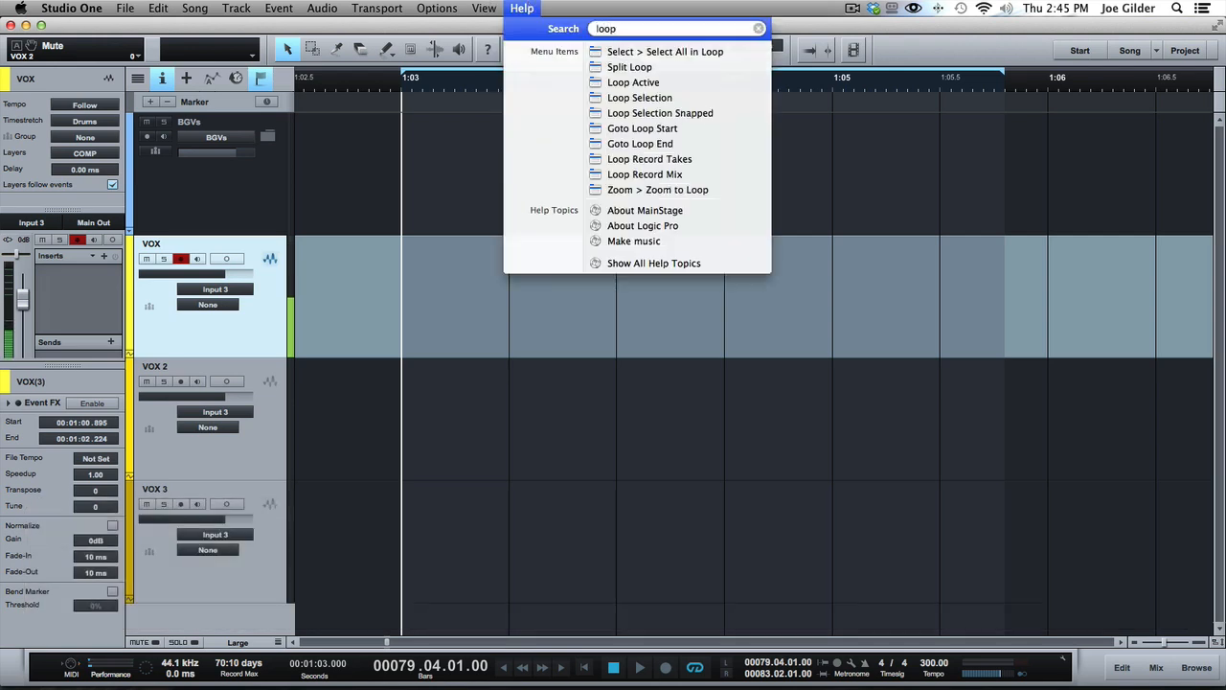
key("Escape")
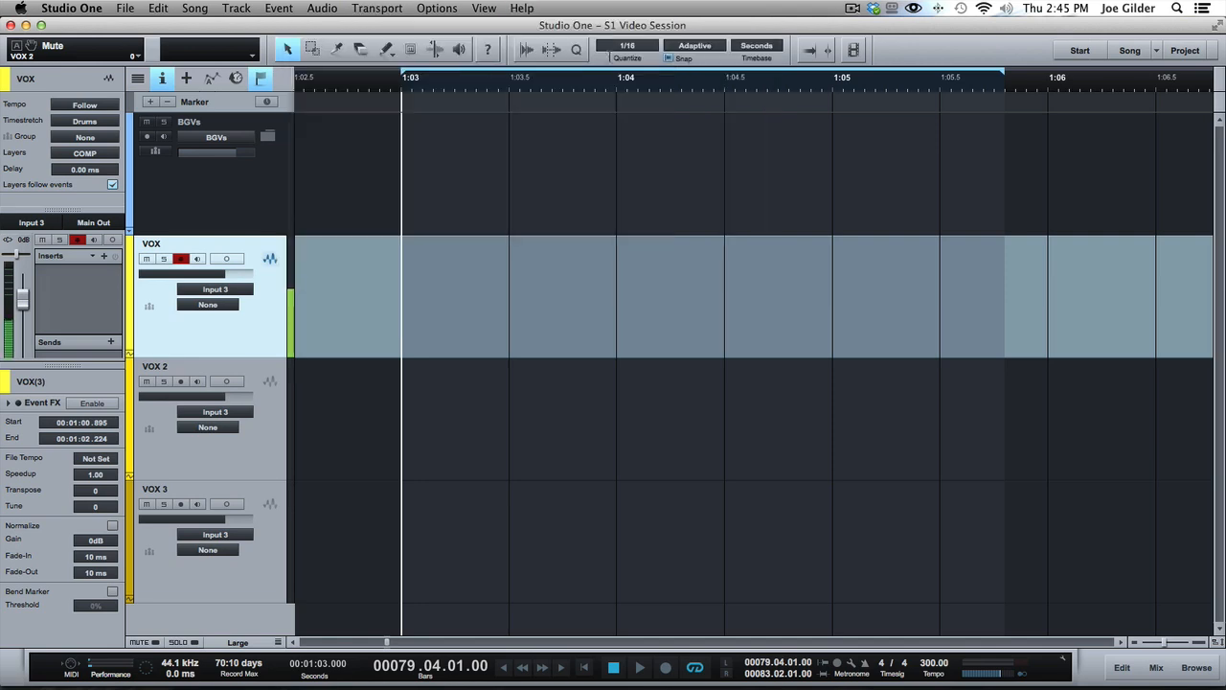
left_click(523, 8)
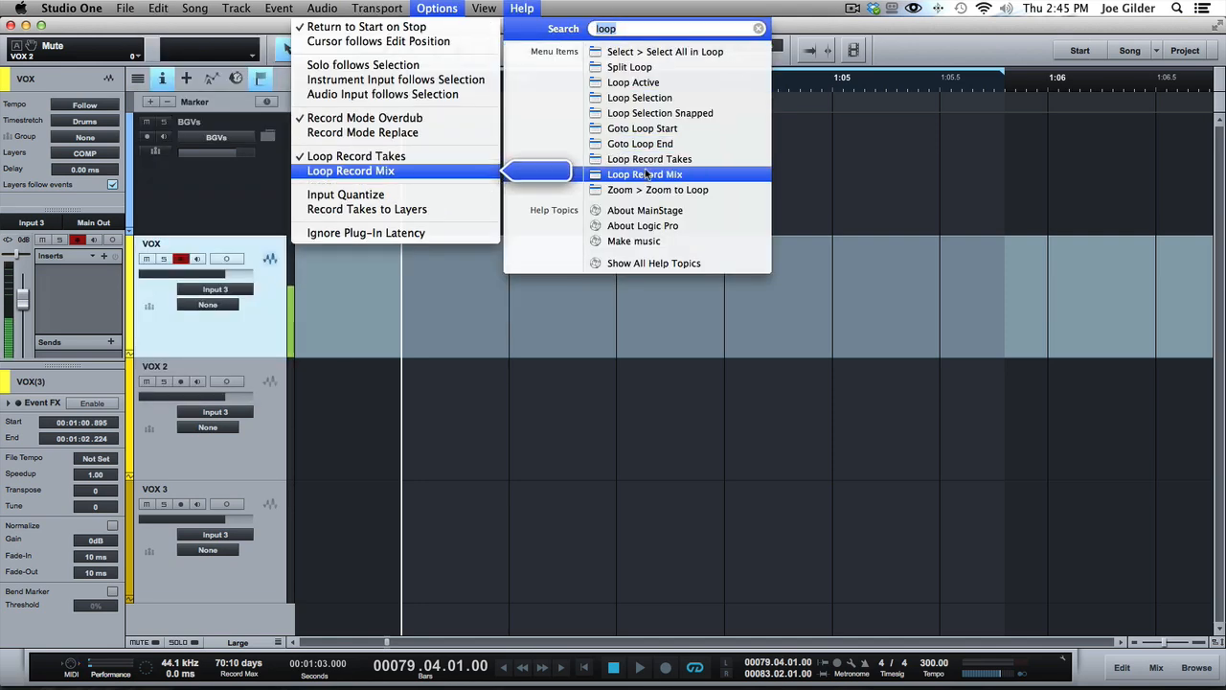
mouse_move(657, 159)
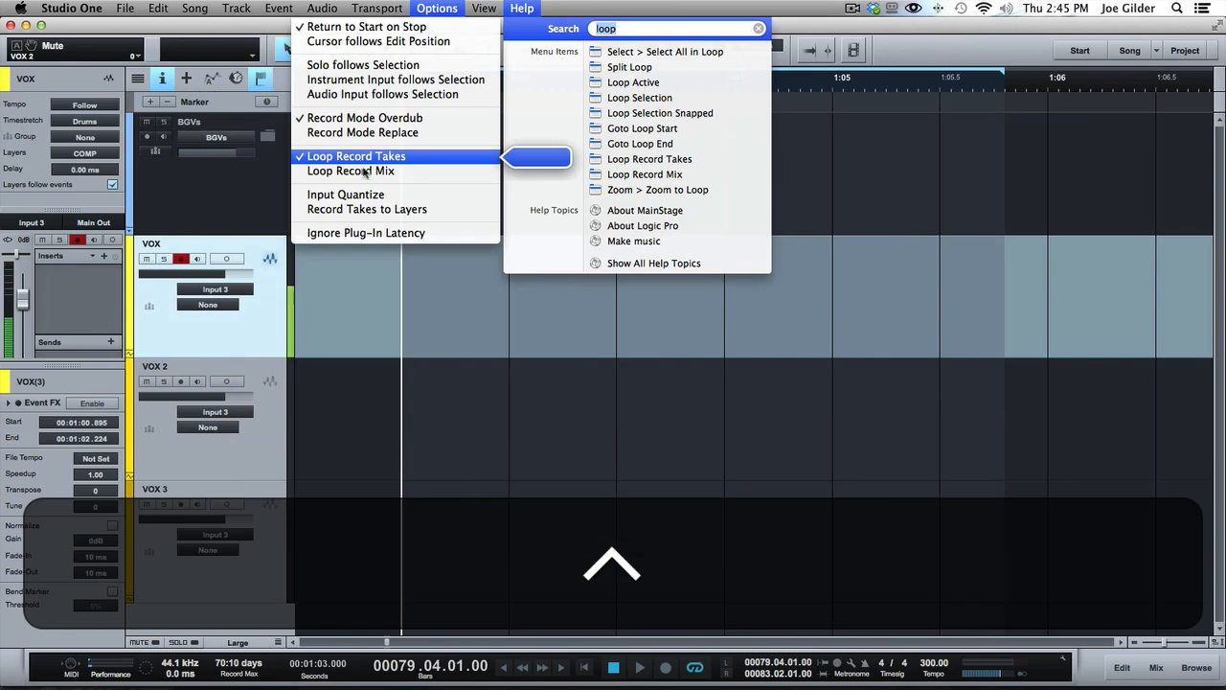
left_click(356, 167)
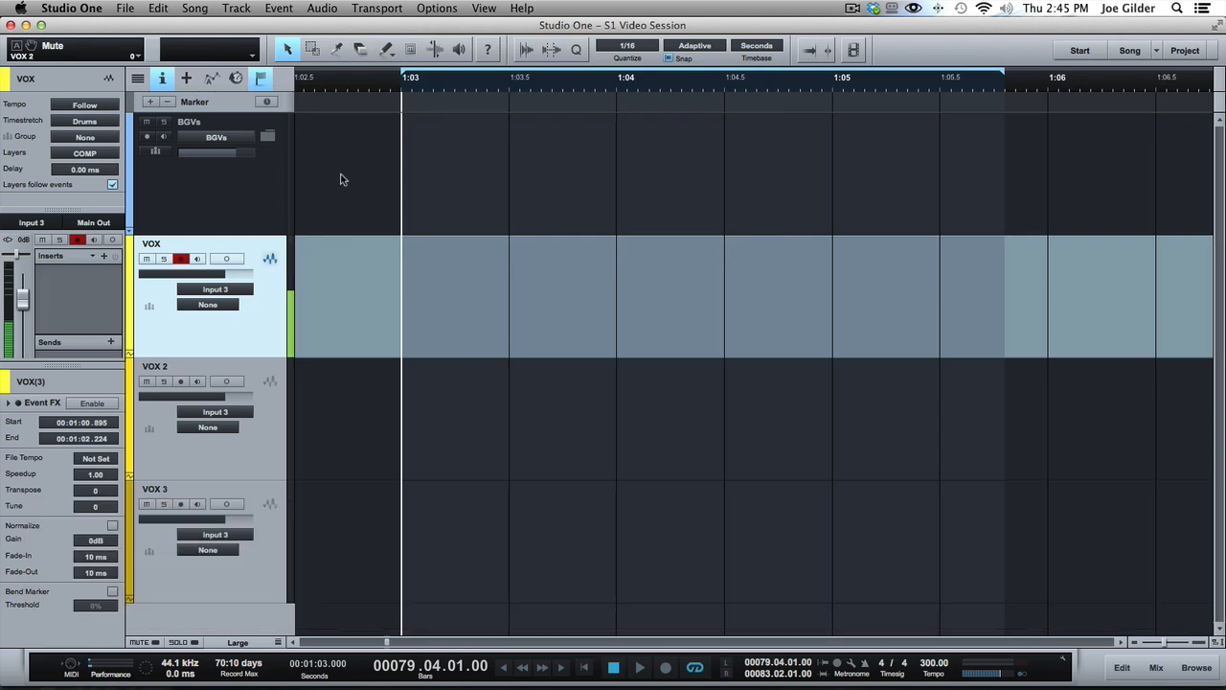
Disarm the VOX track and arm VOX 2 for recording instead
left_click(182, 259)
left_click(271, 429)
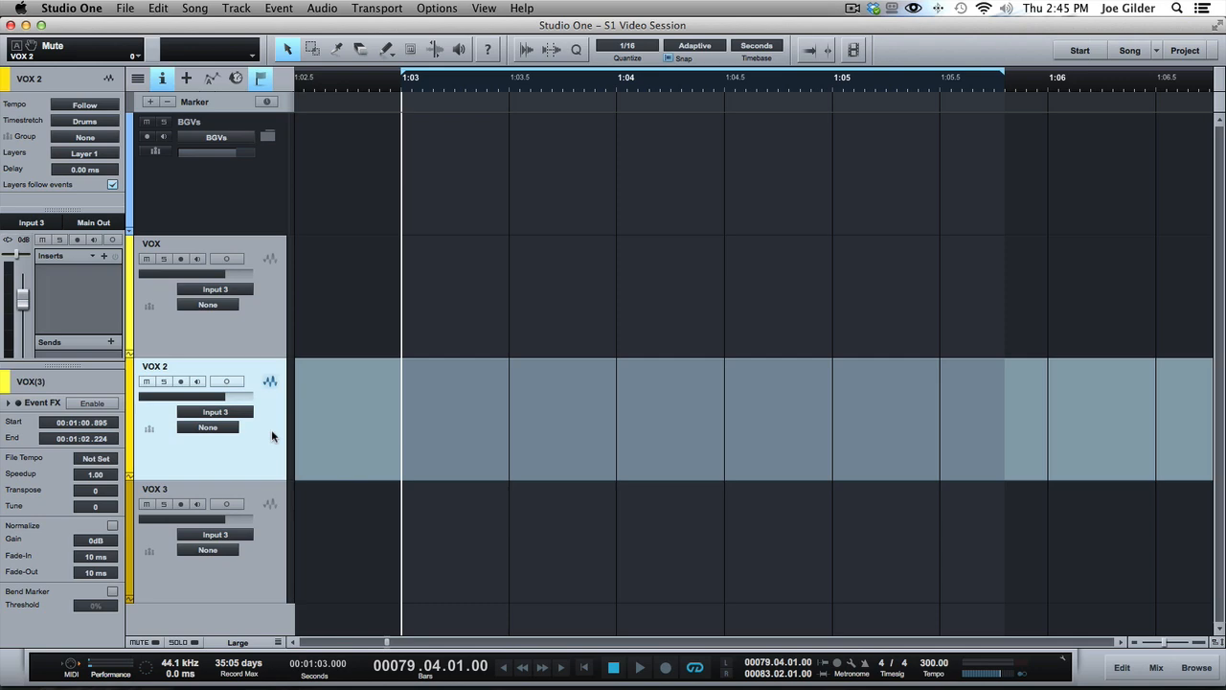
left_click(182, 381)
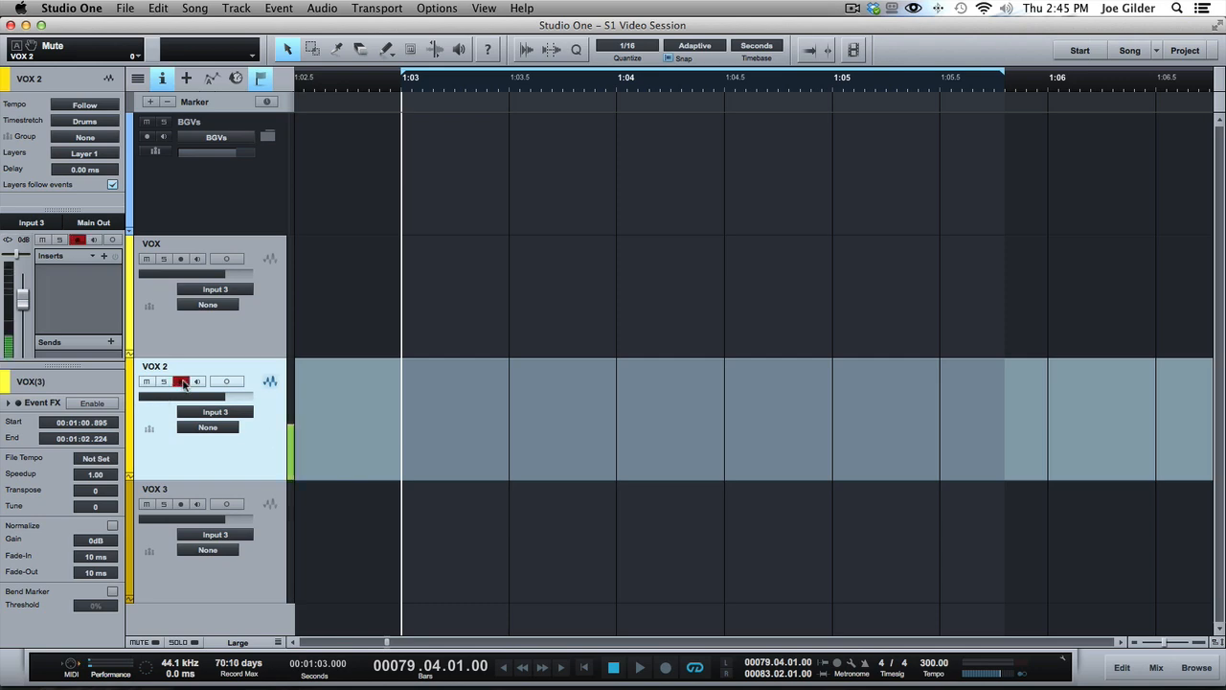
Examine the layer list of the empty VOX 2 track
left_click(84, 153)
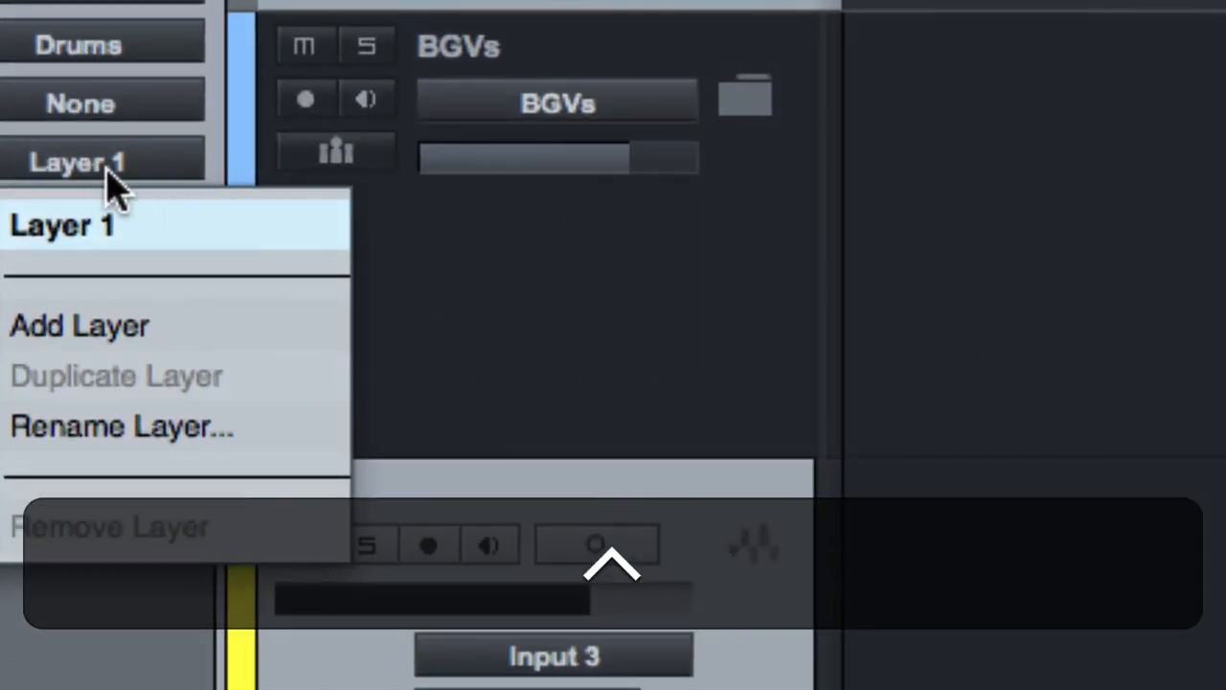
left_click(109, 177)
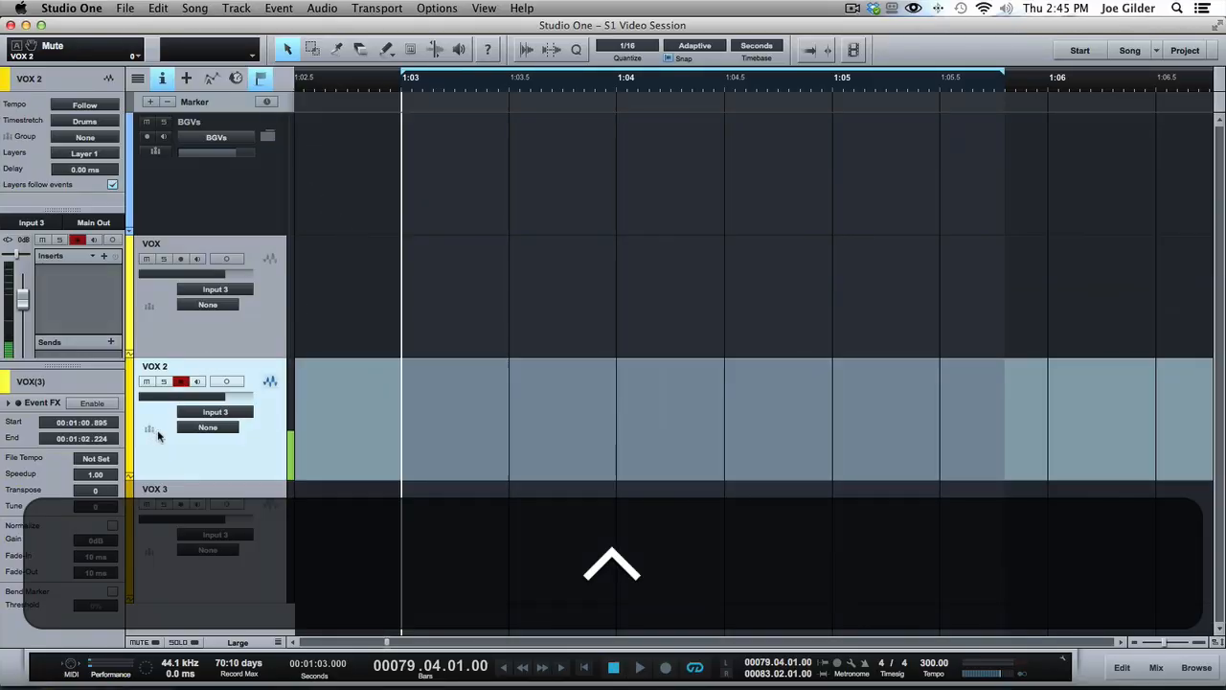
right_click(266, 469)
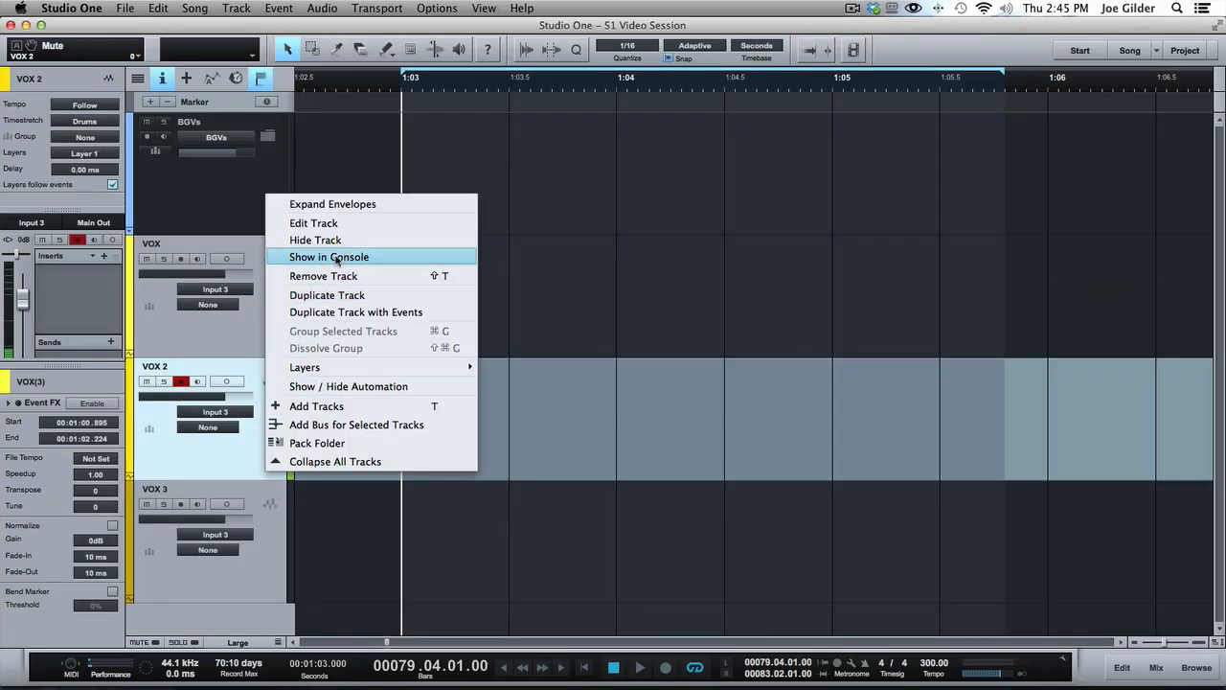
left_click(240, 456)
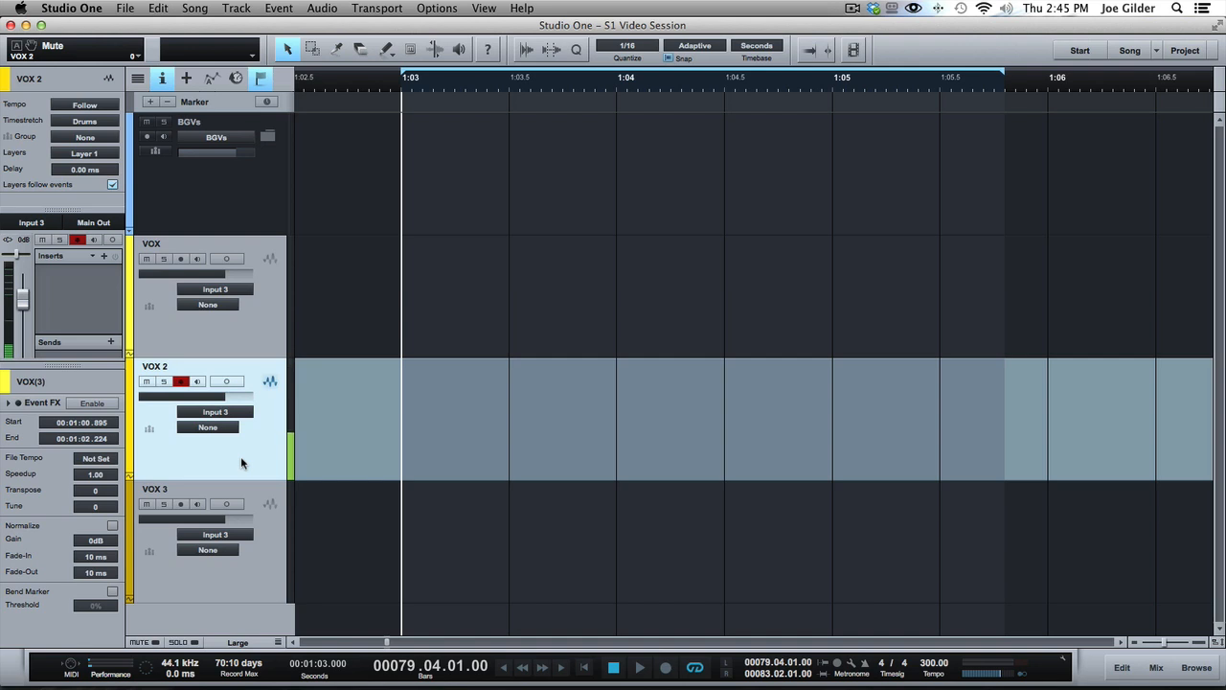
Record three looped takes on VOX 2 across the loop range, stop recording and select the recorded event
key("KP_Multiply")
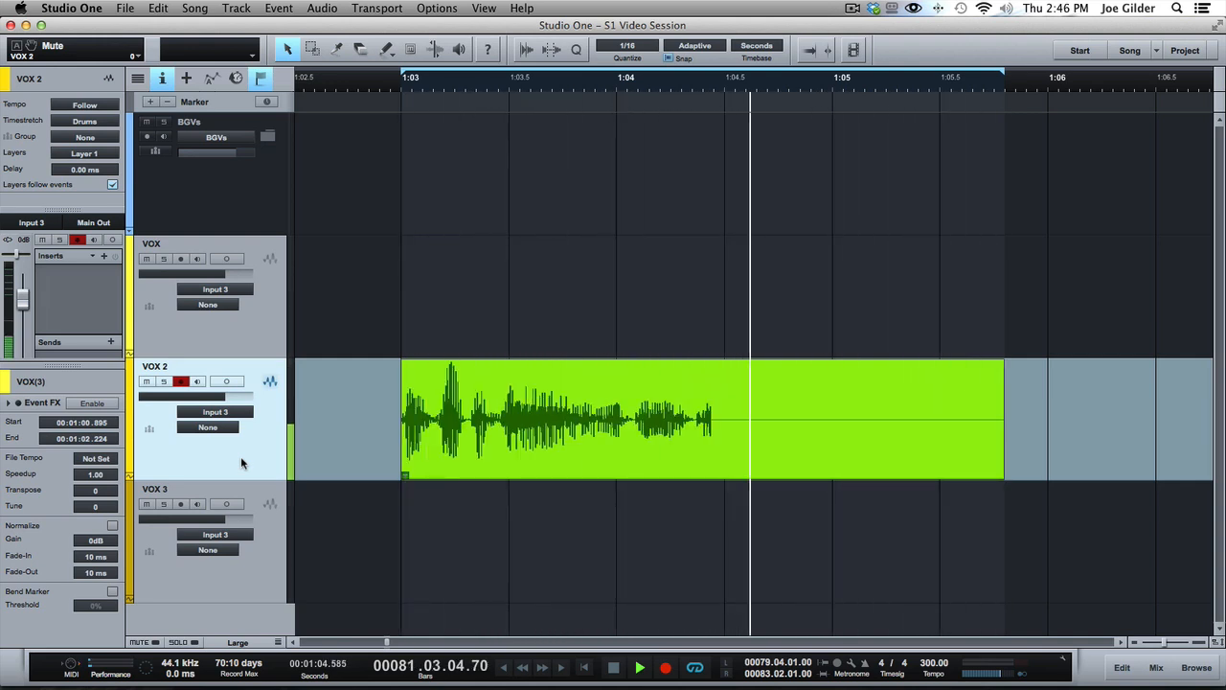
key("space")
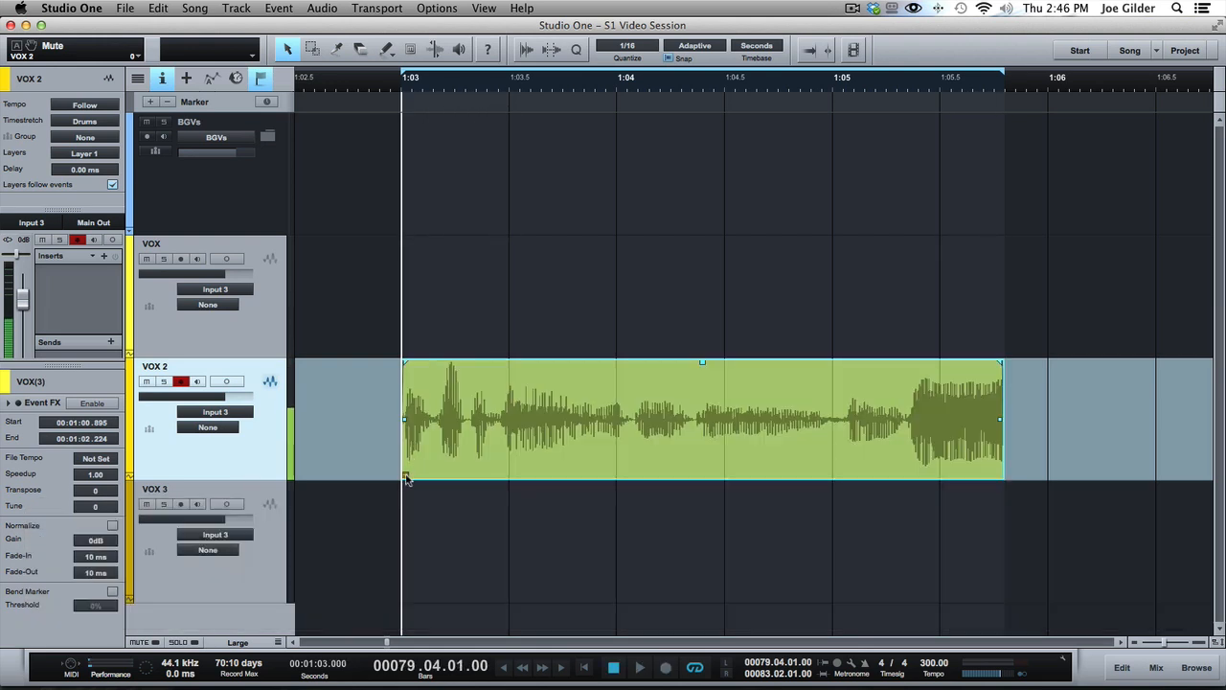
key("super")
key("ctrl")
left_click(407, 477)
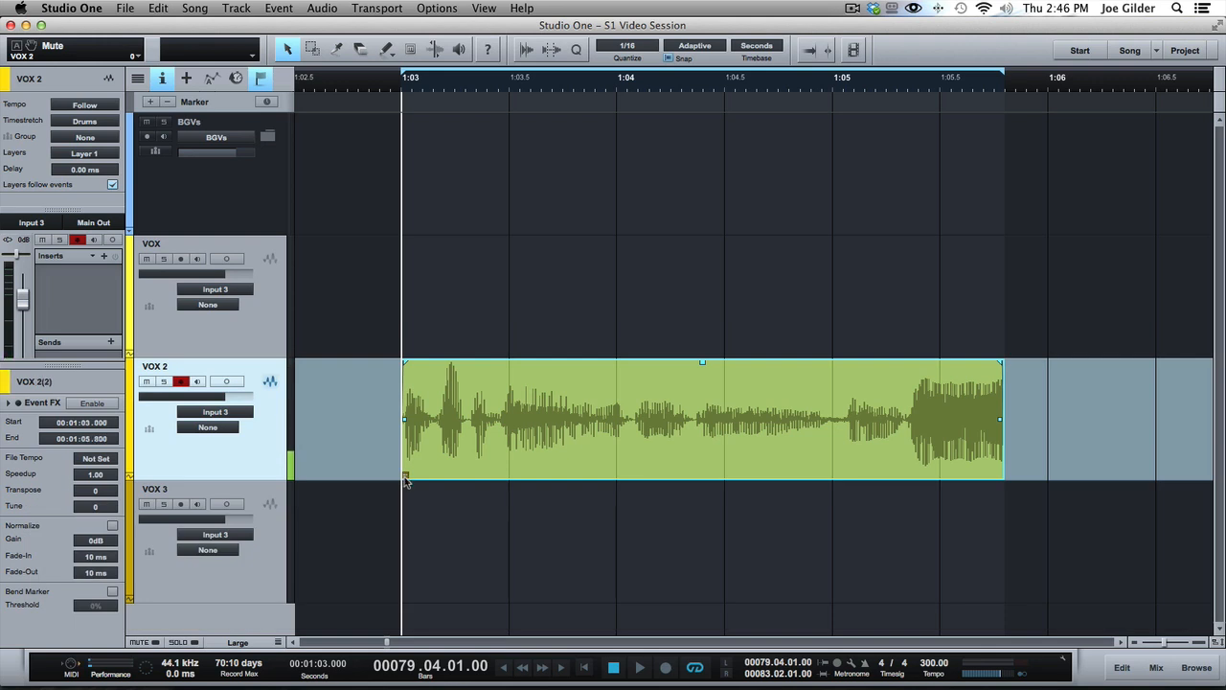
Examine the takes available in the recorded VOX 2 event and the track's layer list
right_click(460, 428)
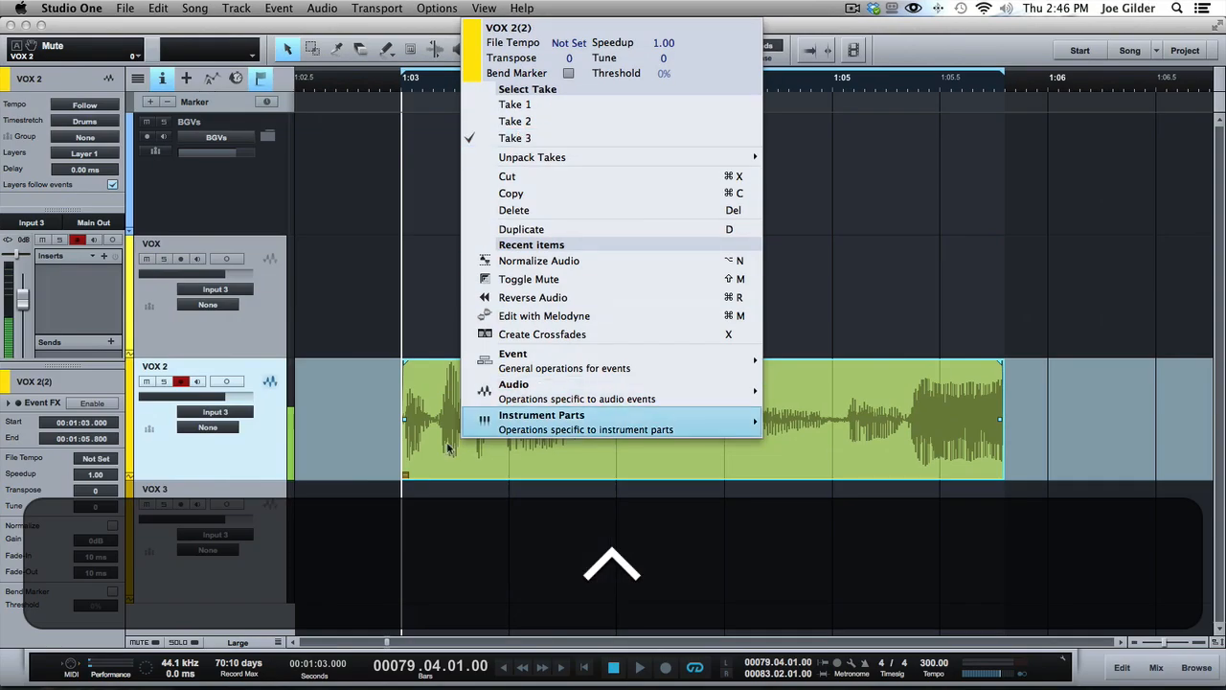
left_click(433, 451)
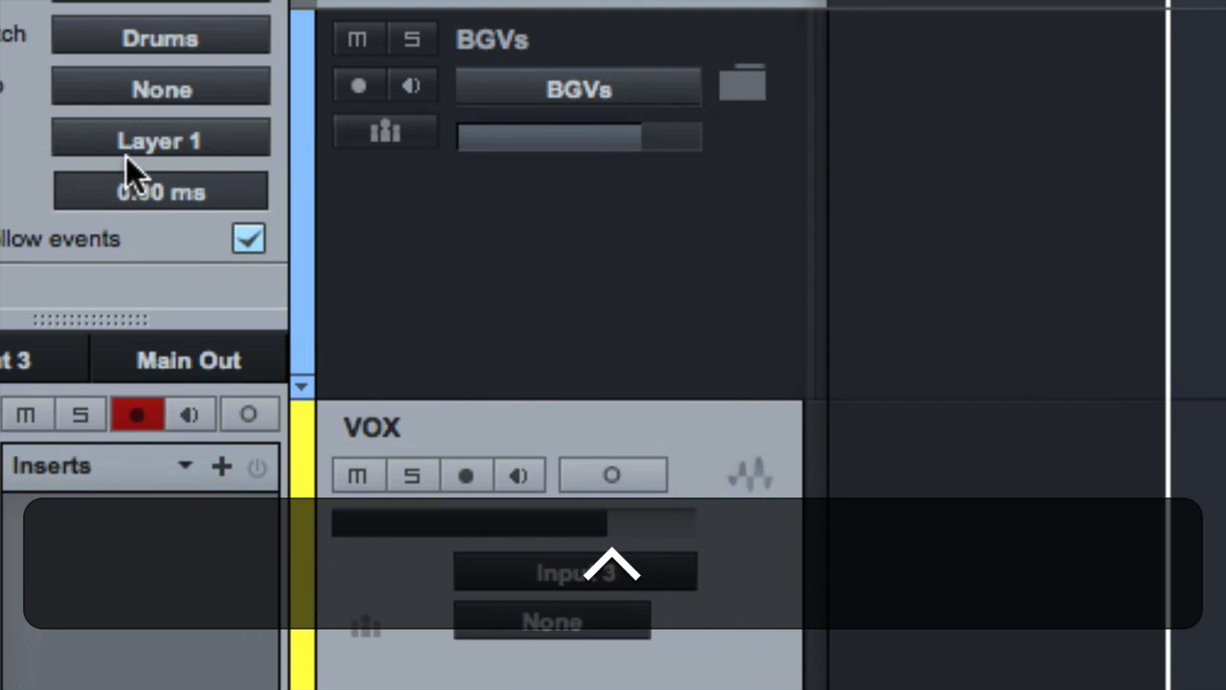
left_click(85, 155)
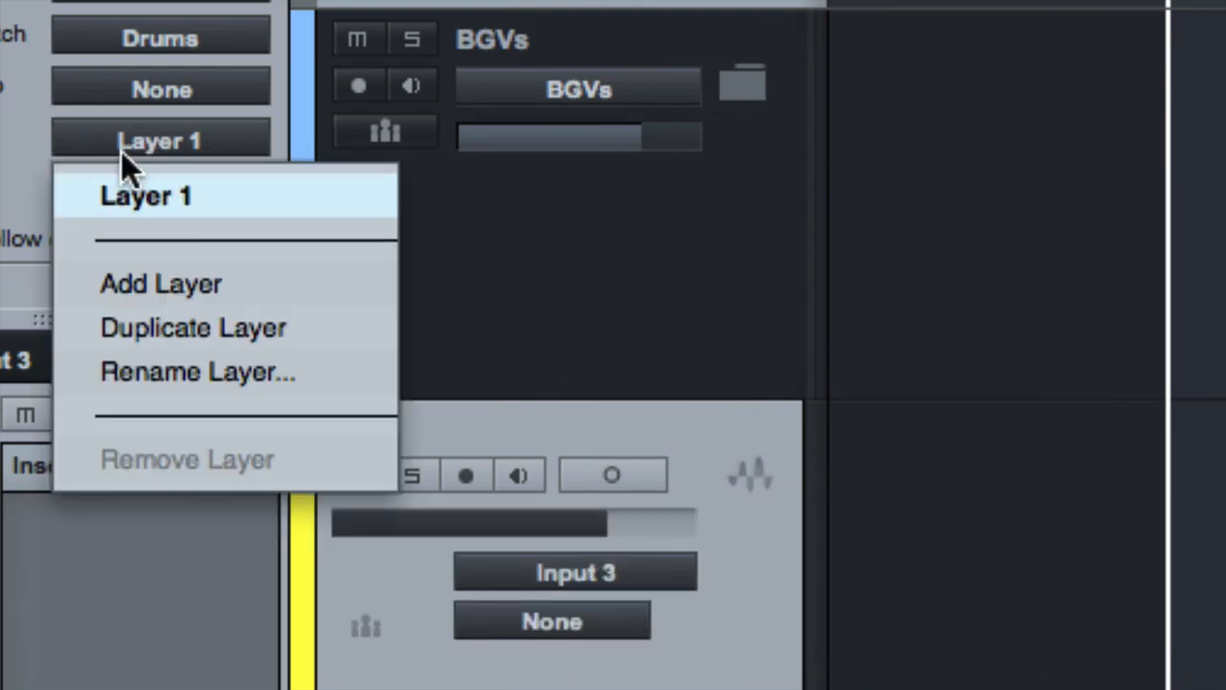
left_click(142, 146)
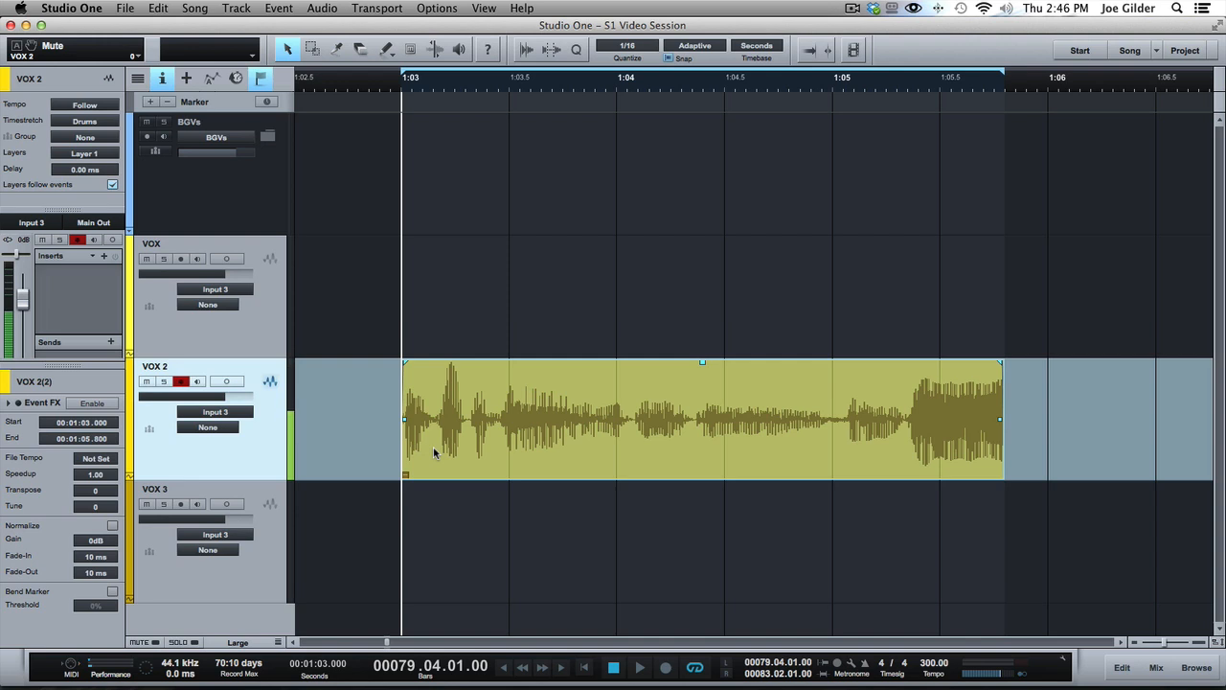
left_click(407, 477)
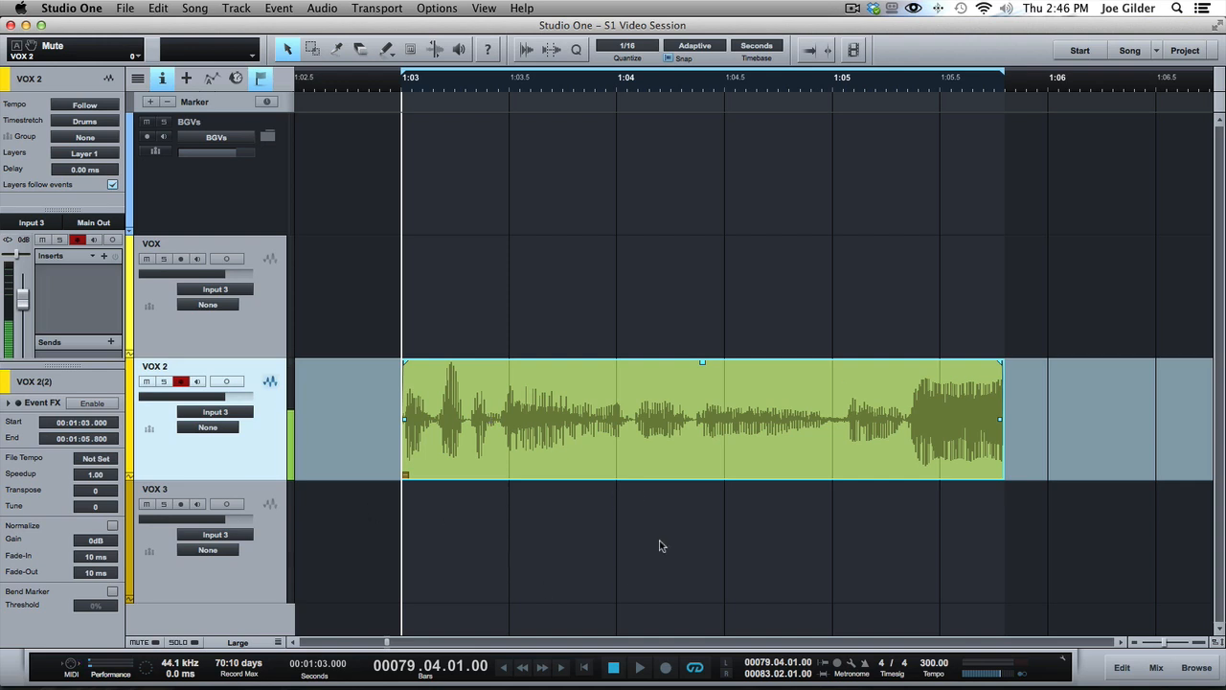
Switch the recorded VOX 2 event to Take 1, to Take 2, and back to Take 3
right_click(407, 481)
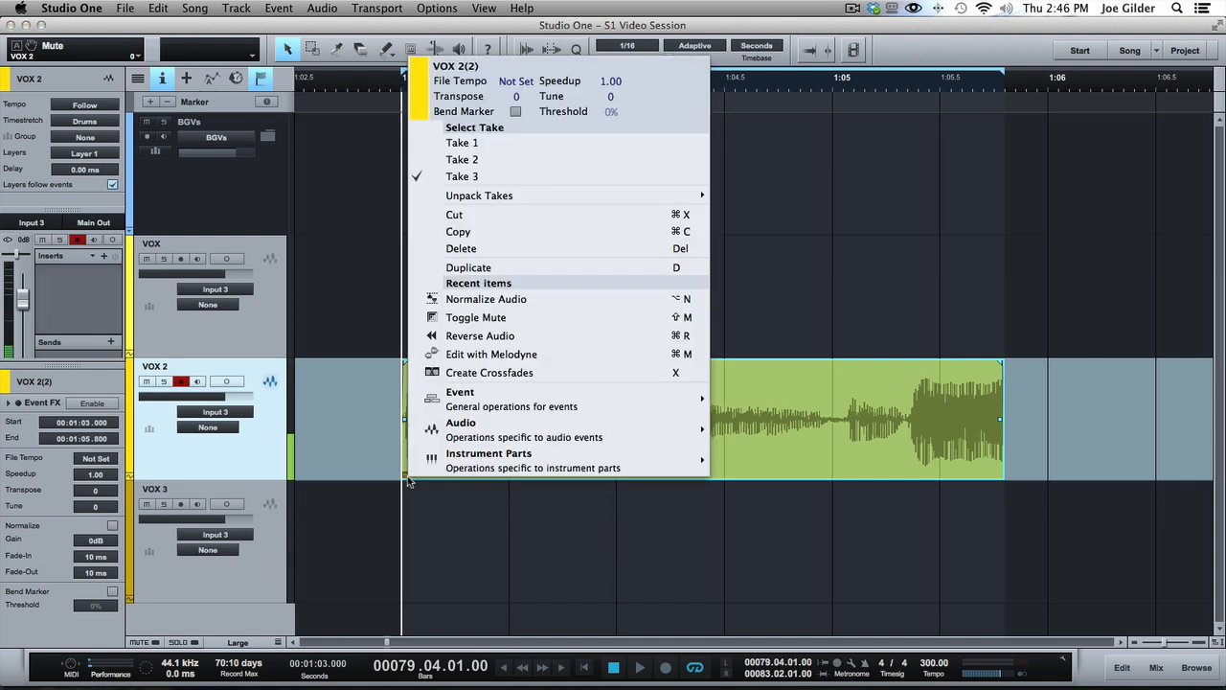
left_click(486, 142)
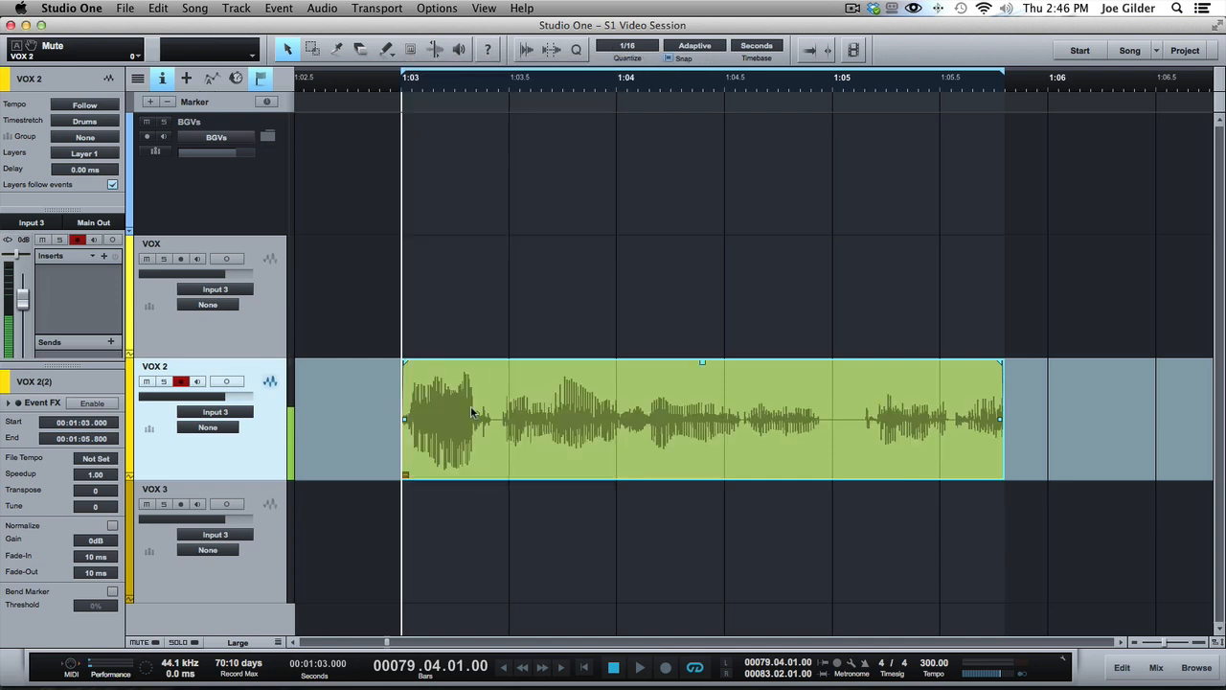
right_click(471, 412)
left_click(517, 137)
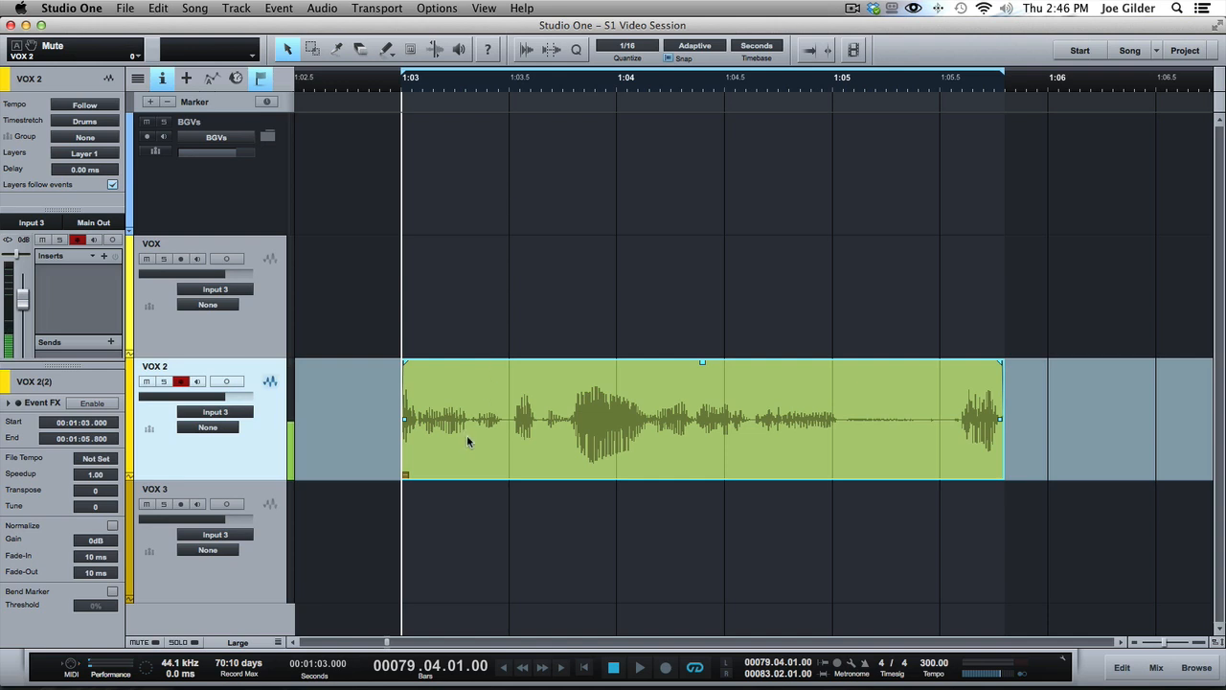
right_click(466, 435)
left_click(522, 141)
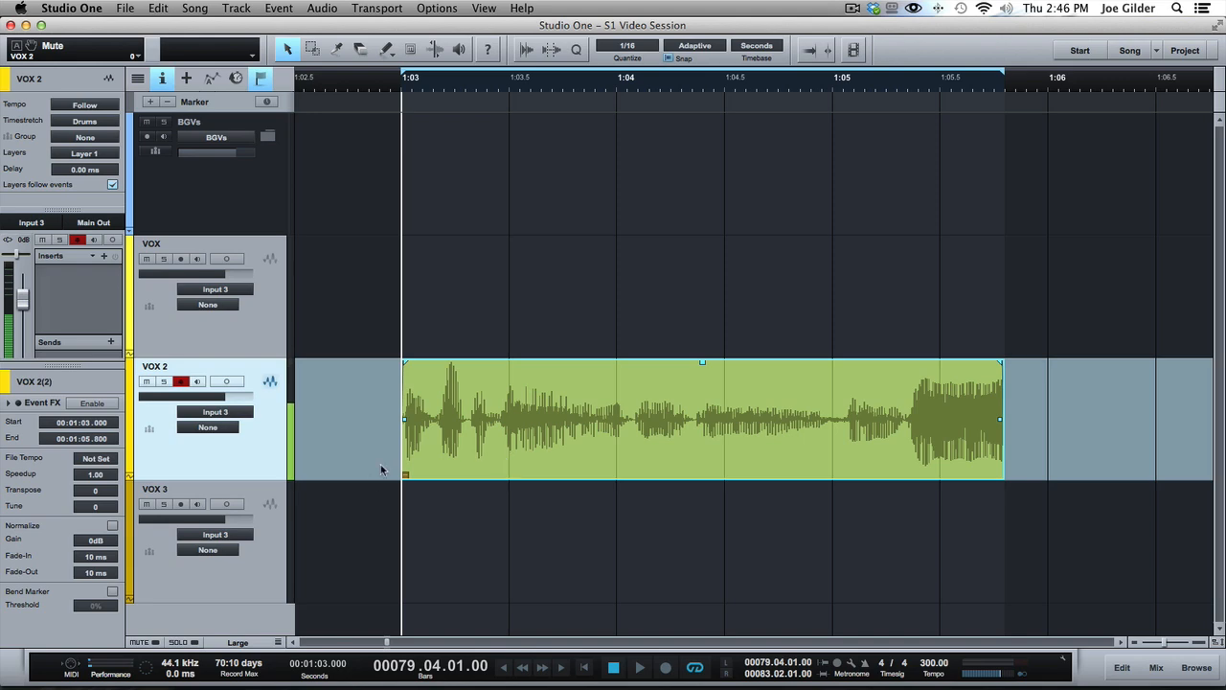
scroll(400, 478, "up", 3)
scroll(401, 478, "up", 3)
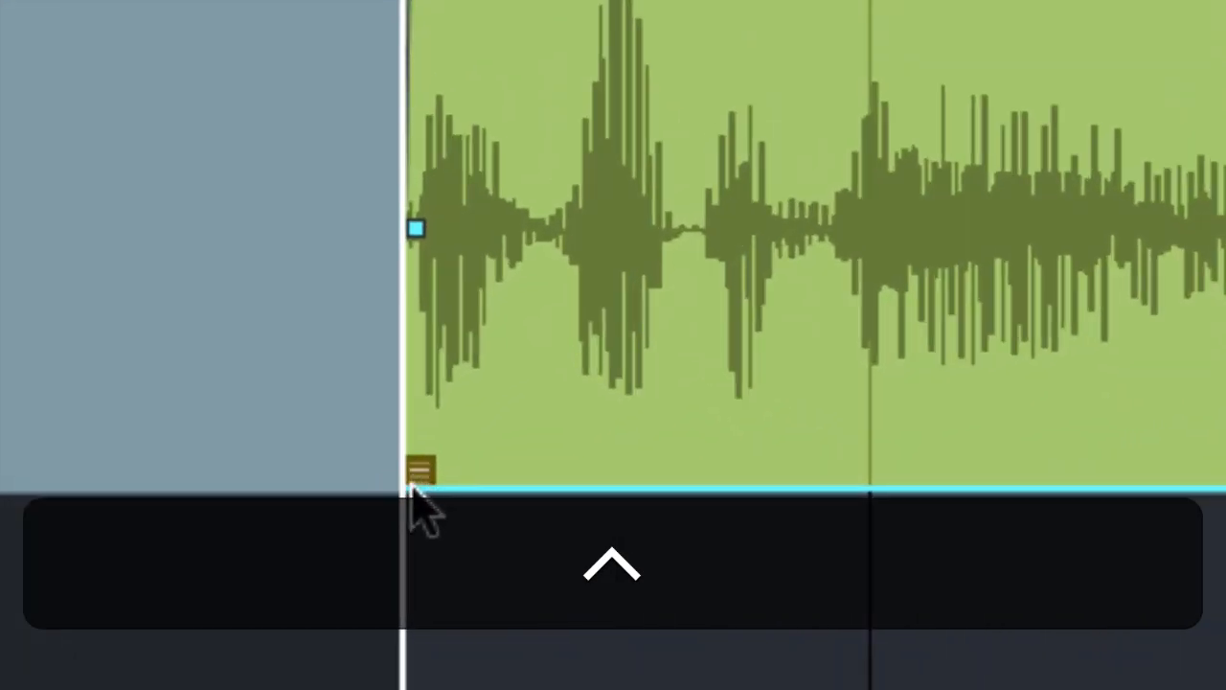
scroll(400, 478, "down", 6)
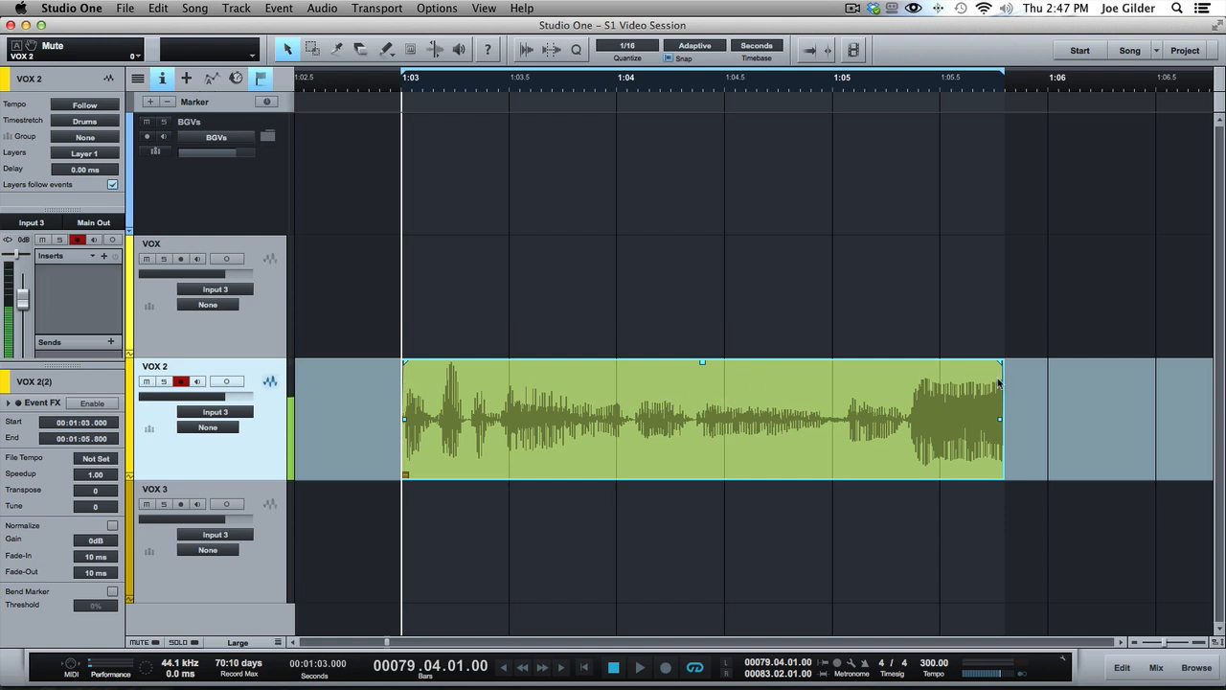
Unpack the takes of the recorded VOX 2 event to new layers and undo the unpacking
right_click(493, 406)
mouse_move(589, 167)
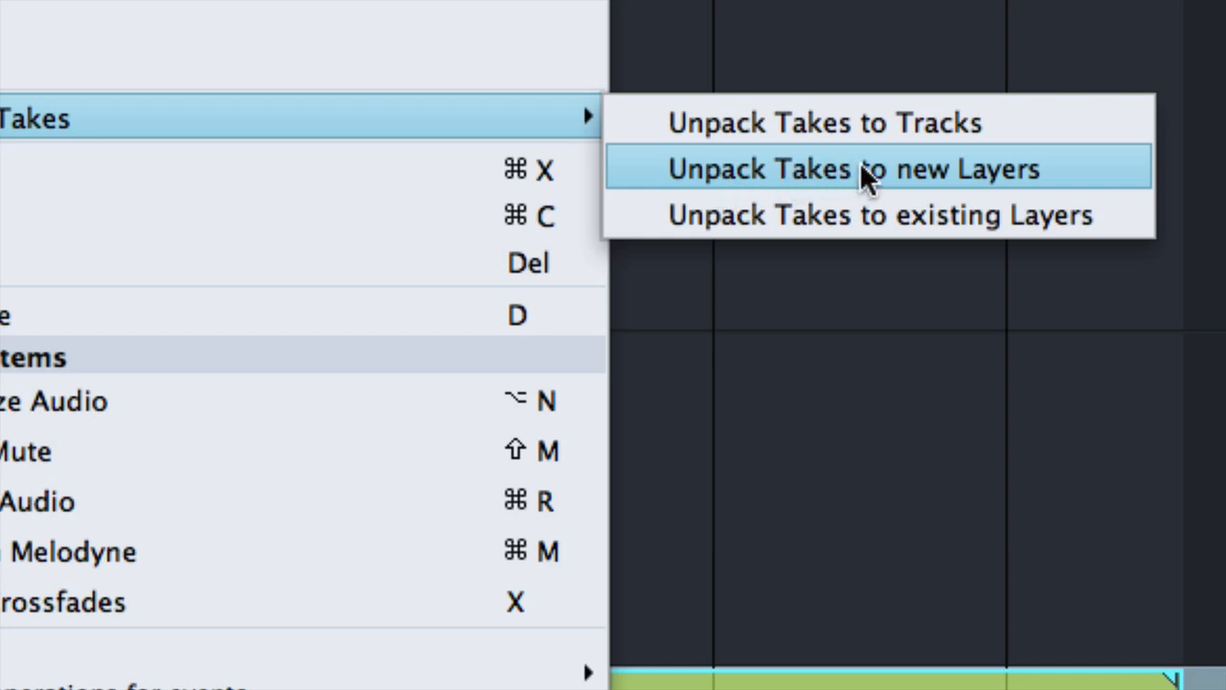
left_click(788, 171)
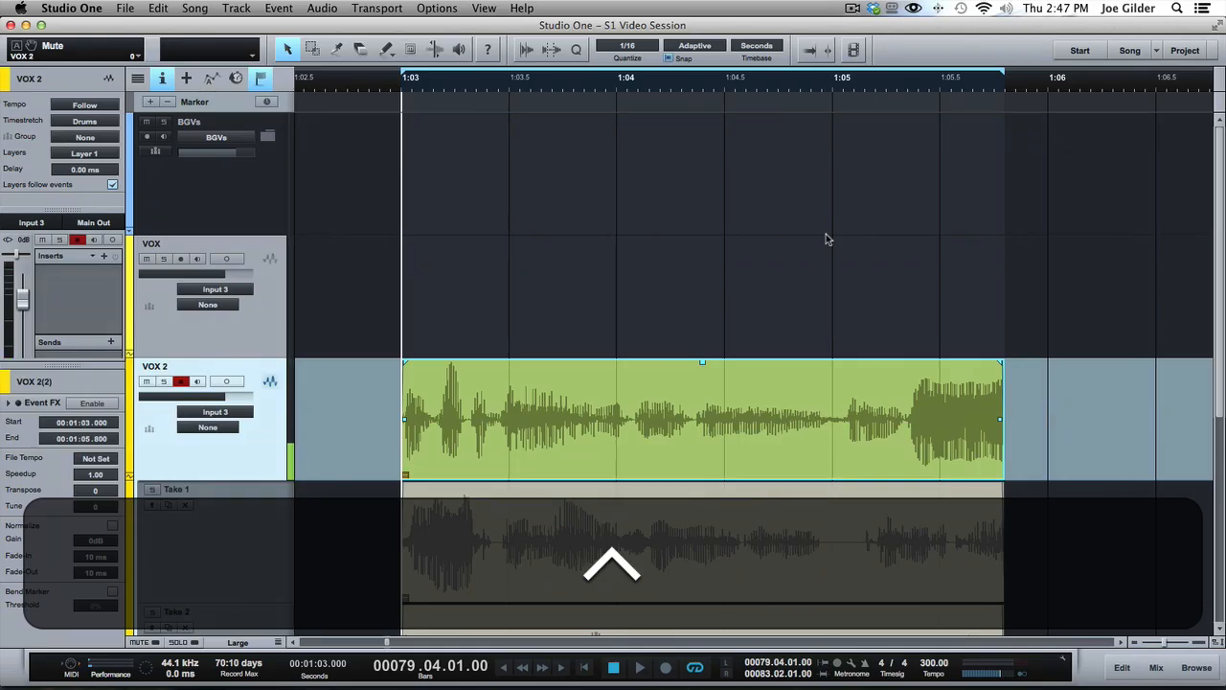
scroll(522, 499, "down", 5)
scroll(524, 500, "up", 3)
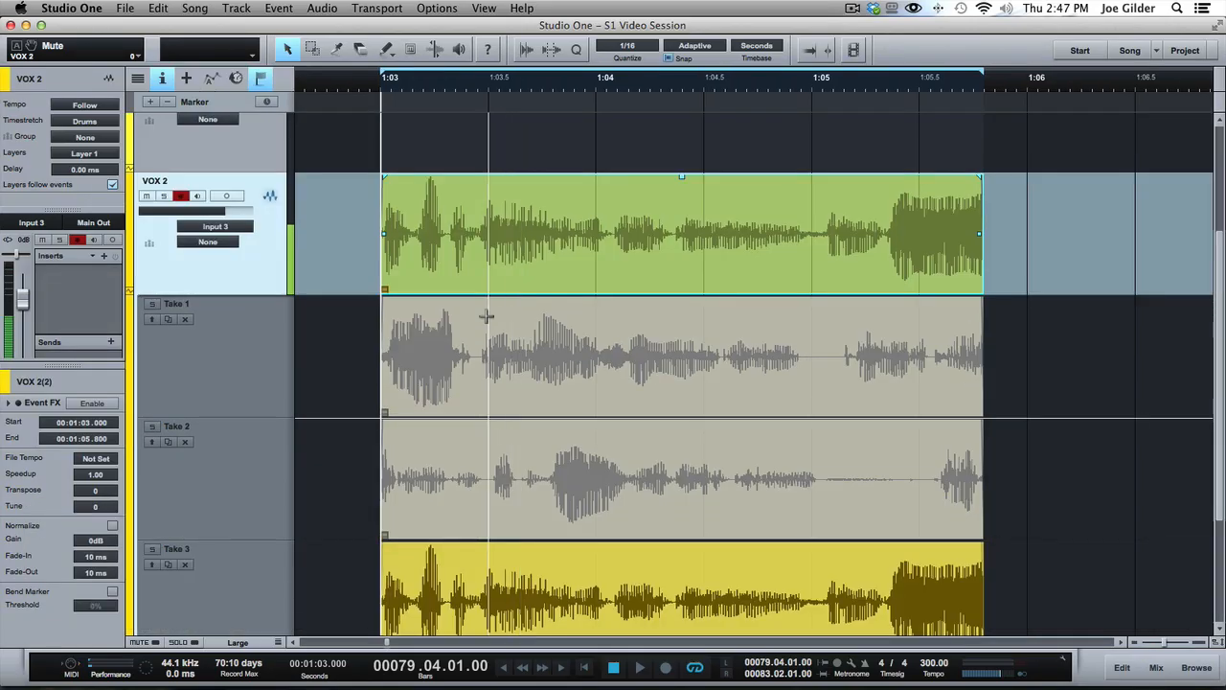
key("super+z")
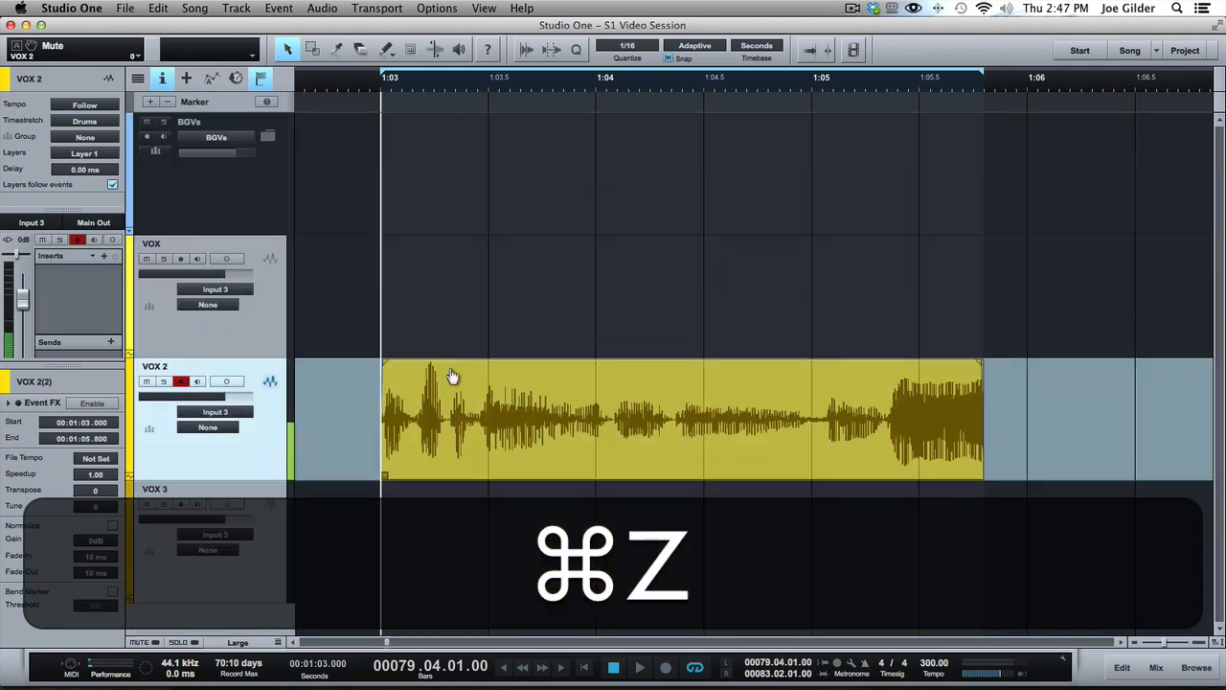
Unpack the takes of the restored VOX 2 event to new layers
right_click(452, 378)
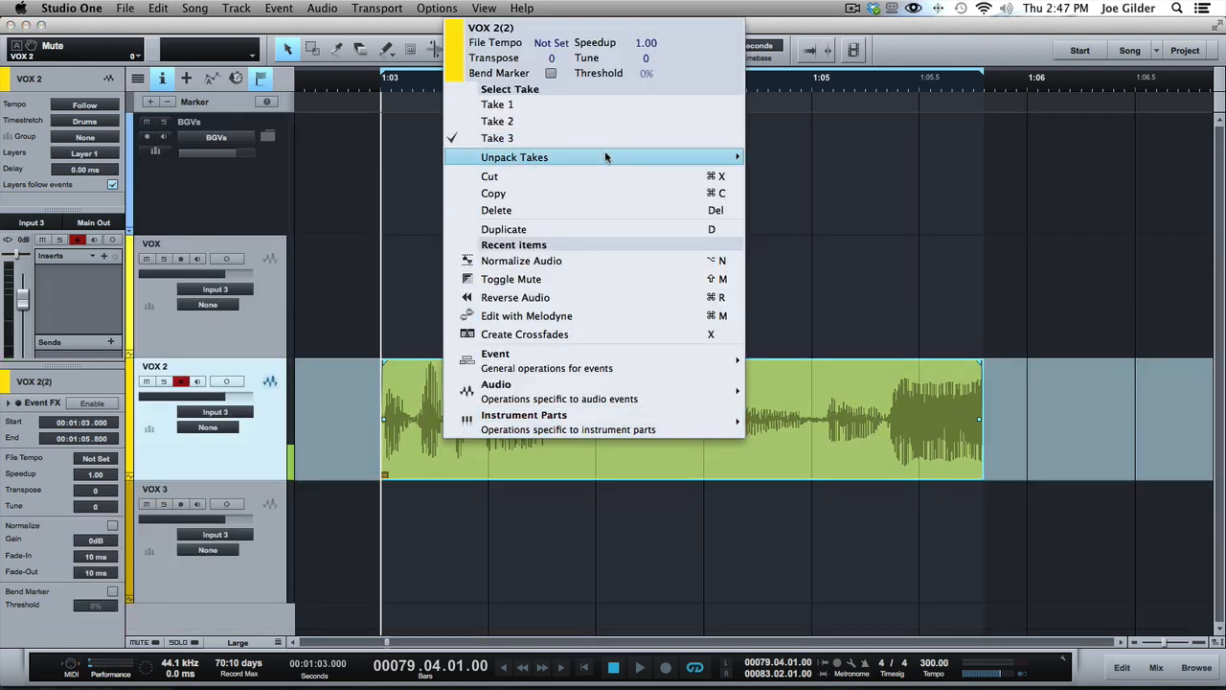
mouse_move(604, 156)
left_click(829, 175)
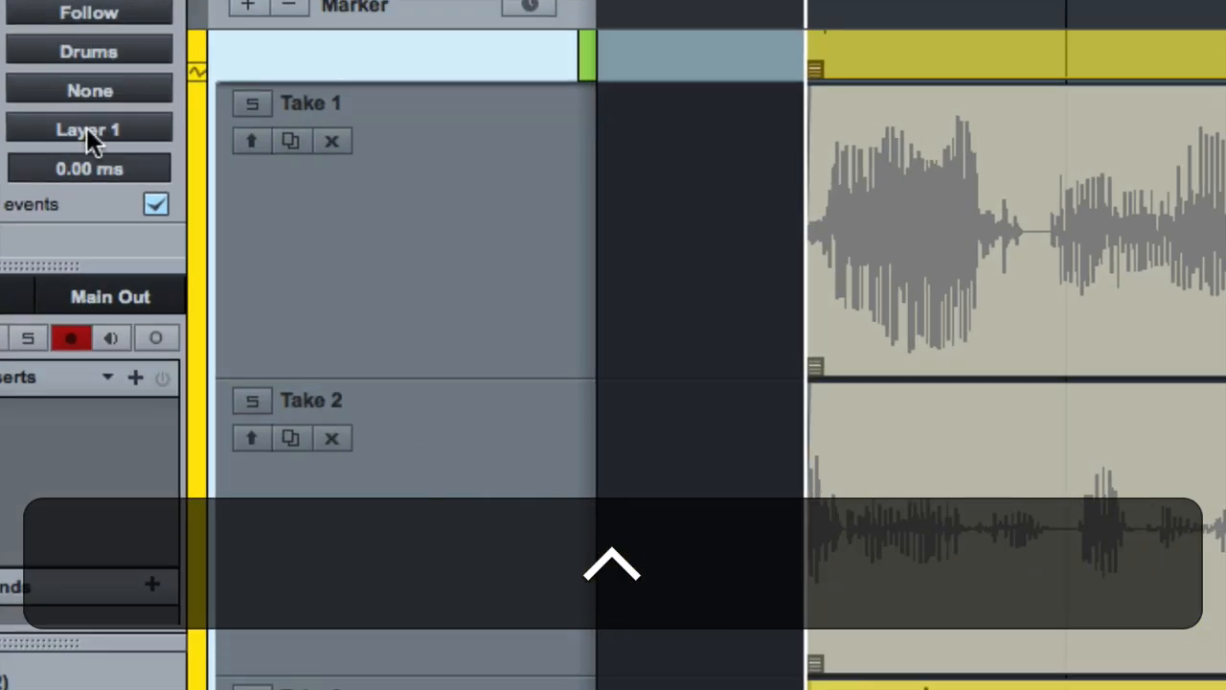
Examine the VOX 2 layer list and the Take 1, Take 2 and Take 3 layer lanes one after another
left_click(82, 154)
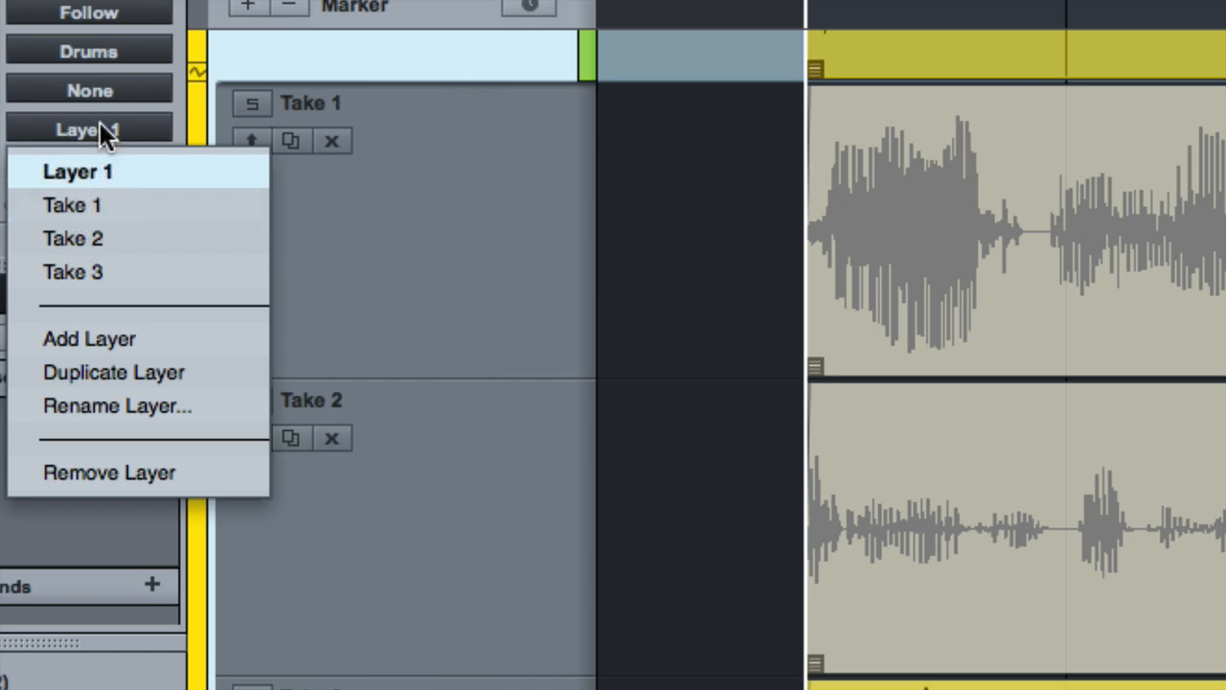
left_click(101, 124)
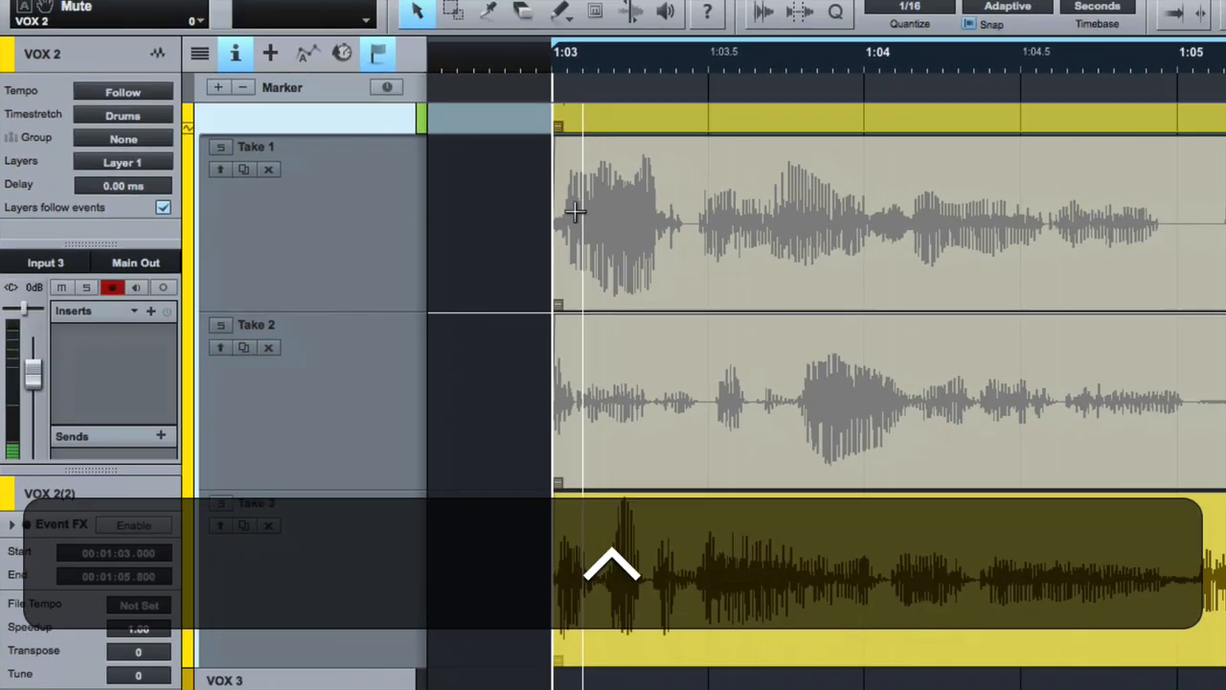
left_click(270, 215)
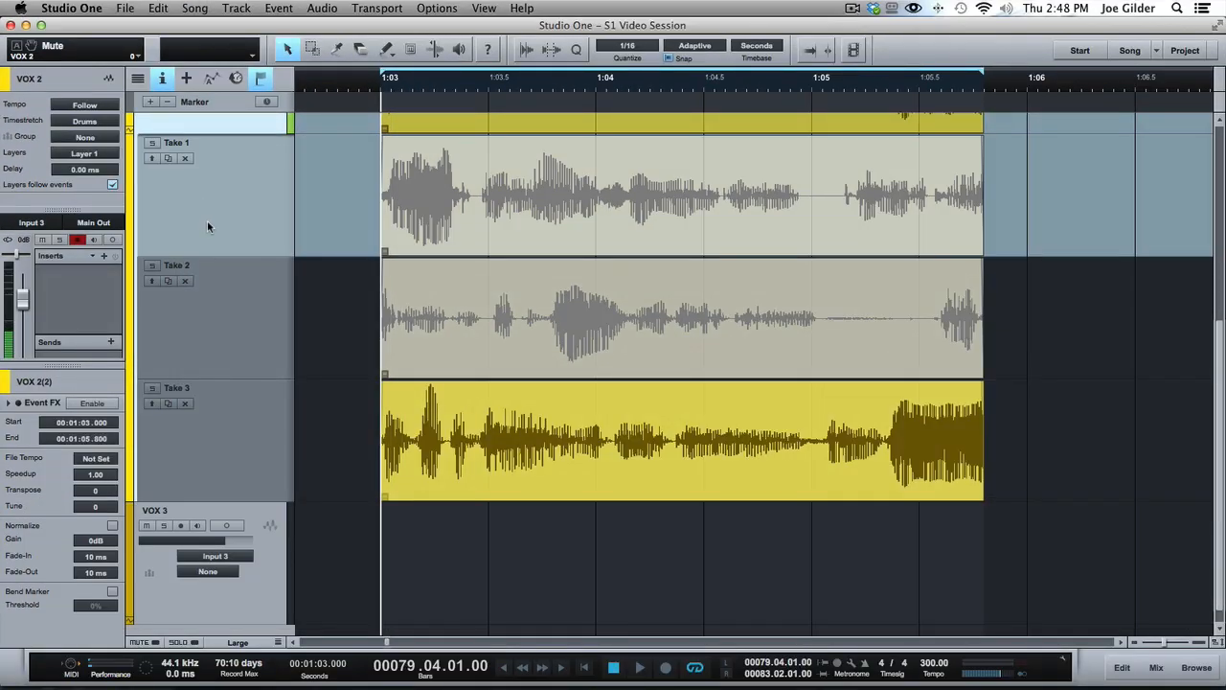
left_click(240, 342)
left_click(240, 450)
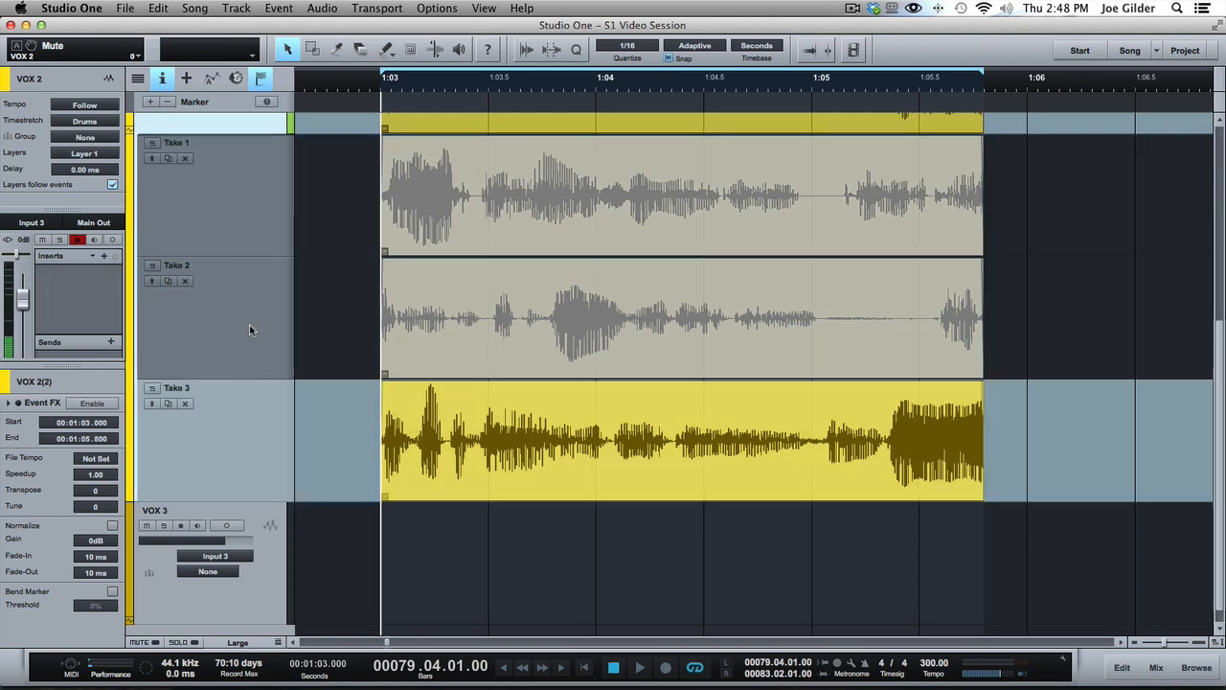
Delete the recorded event from the main VOX 2 lane above the take layers
scroll(574, 279, "up", 6)
scroll(574, 279, "down", 4)
scroll(574, 279, "up", 1)
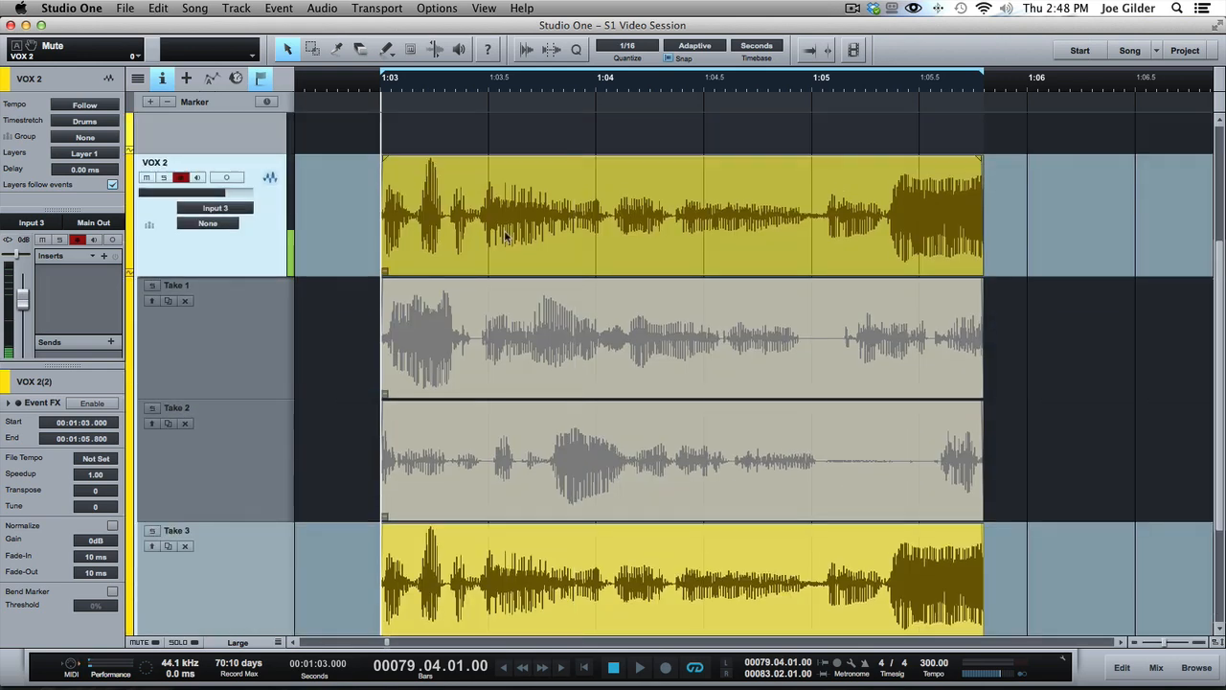
left_click(505, 237)
key("Delete")
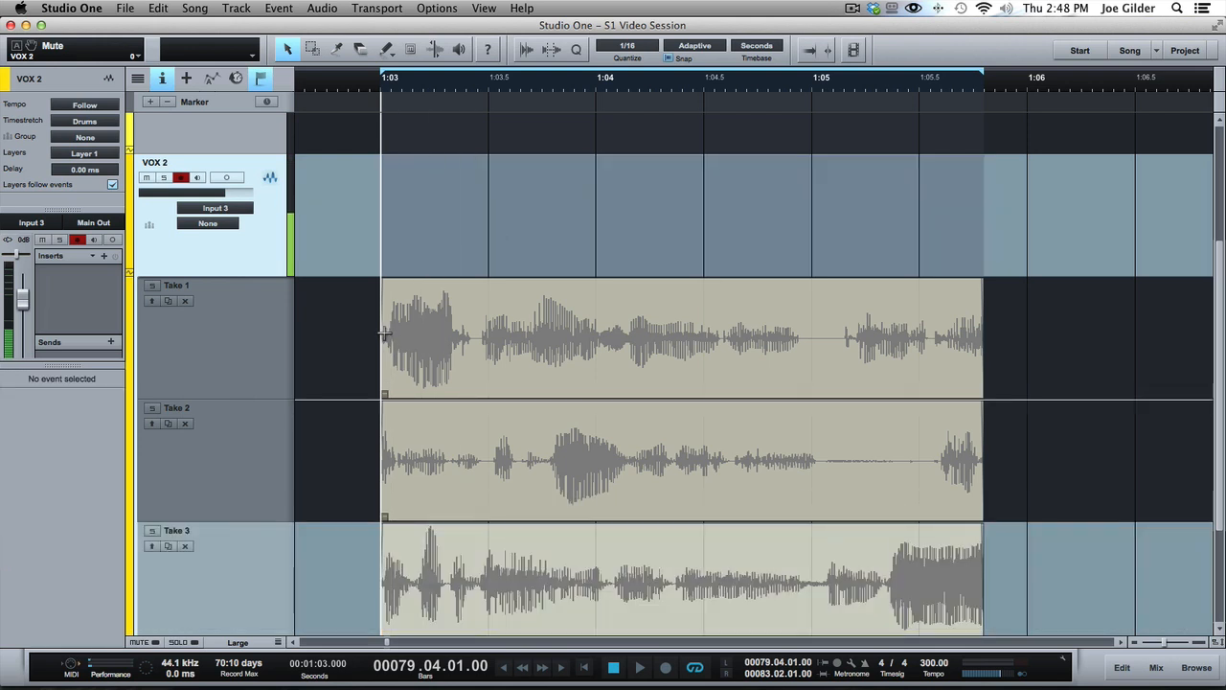
Comp VOX 2 from the beginning of Take 1, the middle of Take 2 and the end of Take 3, and disarm the track's recording
left_click_drag(384, 334, 618, 333)
left_click_drag(617, 452, 747, 452)
left_click_drag(748, 542, 1027, 541)
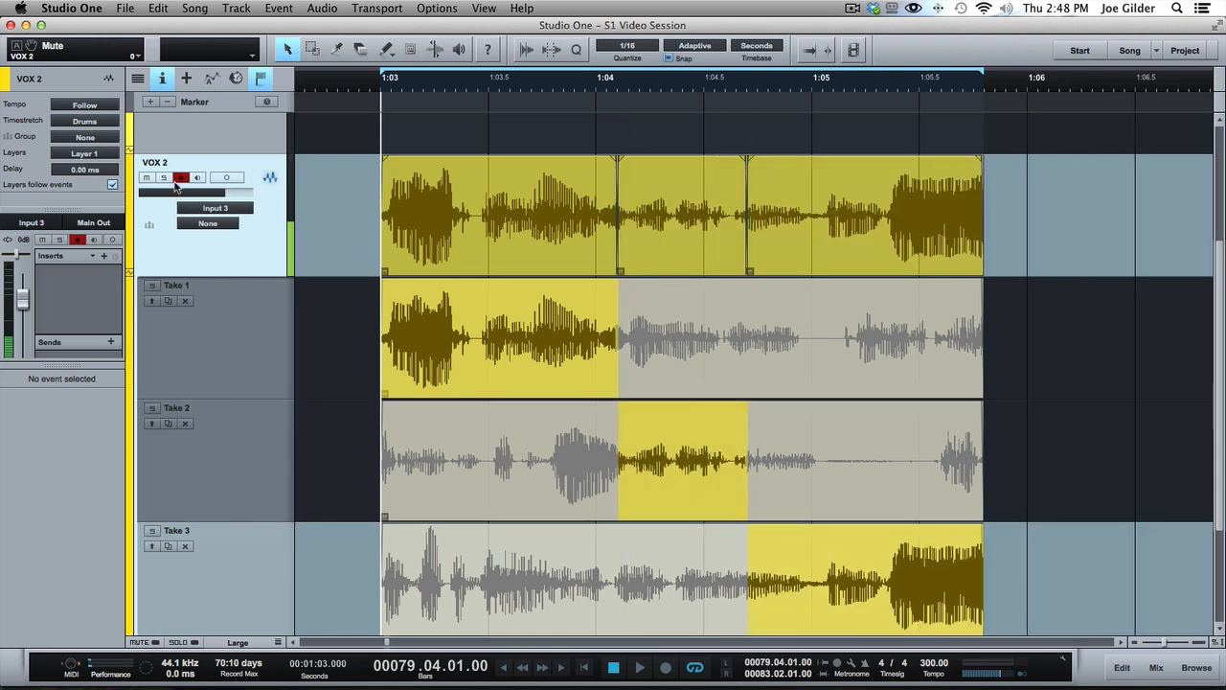
left_click(180, 178)
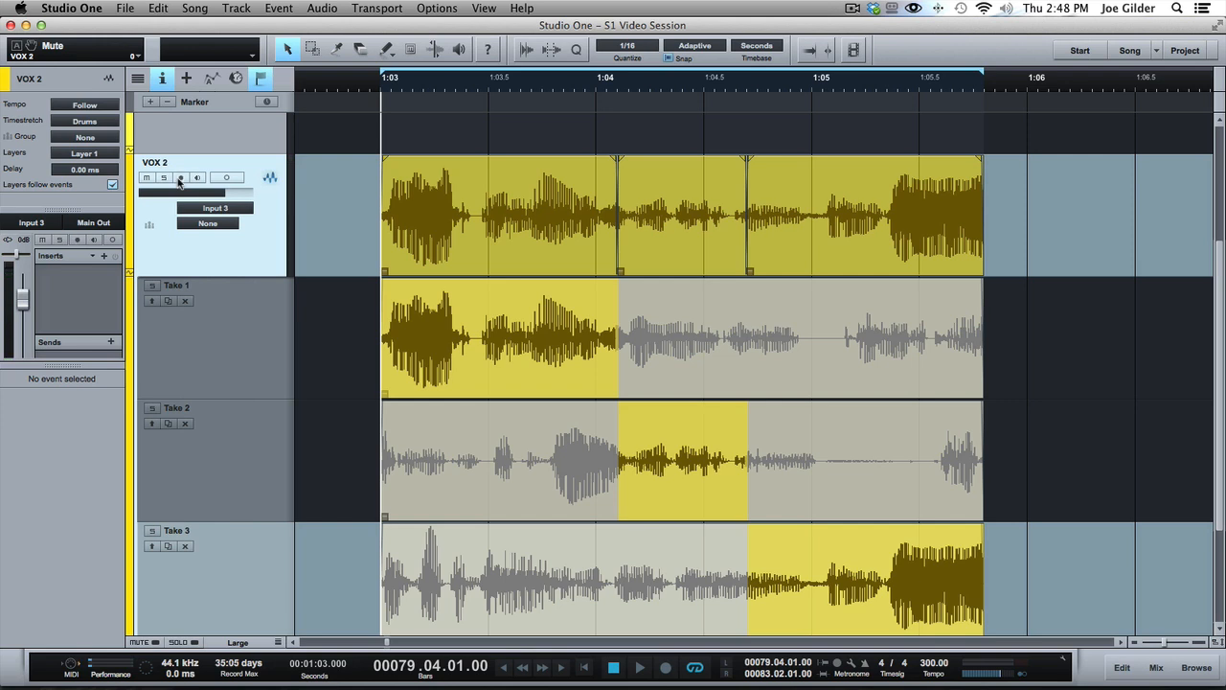